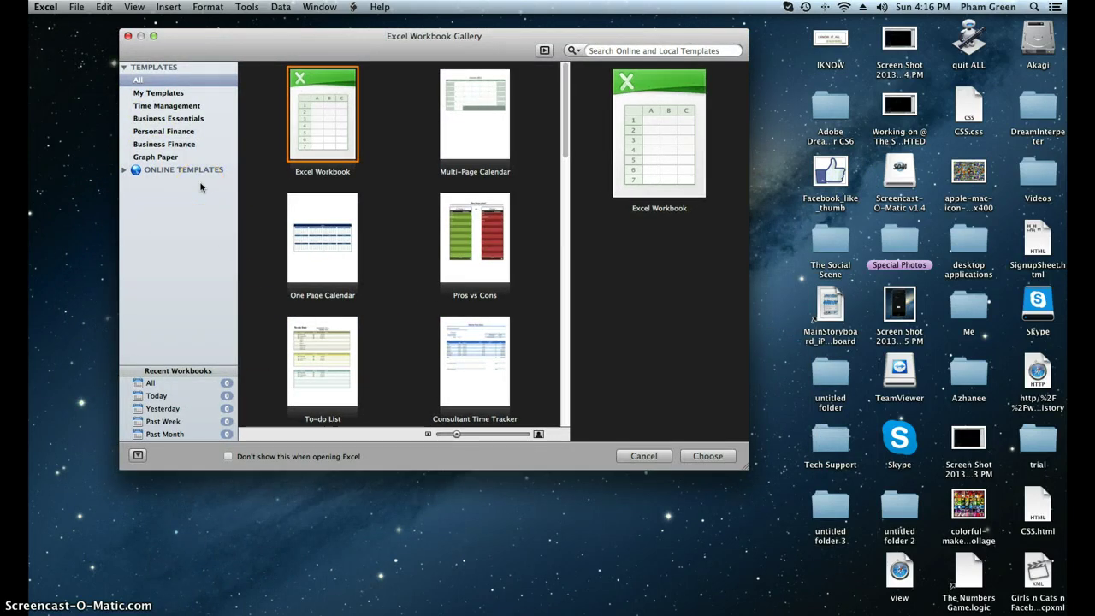
{"action": "left_click", "coordinate": [76, 7]}
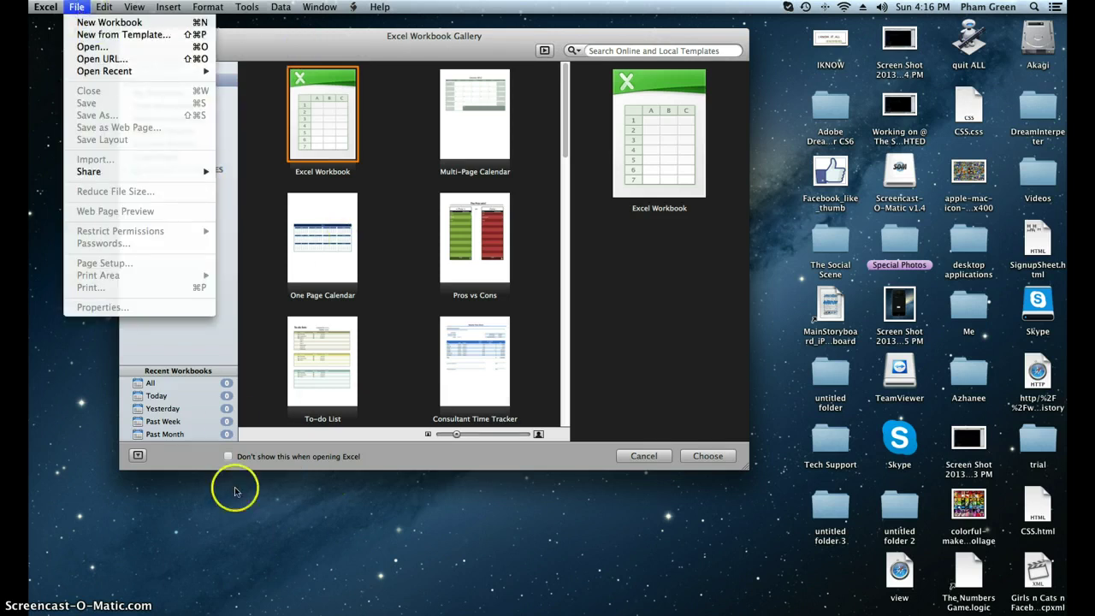
{"action": "left_click", "coordinate": [202, 356]}
{"action": "left_click_drag", "start_coordinate": [206, 36], "coordinate": [220, 57]}
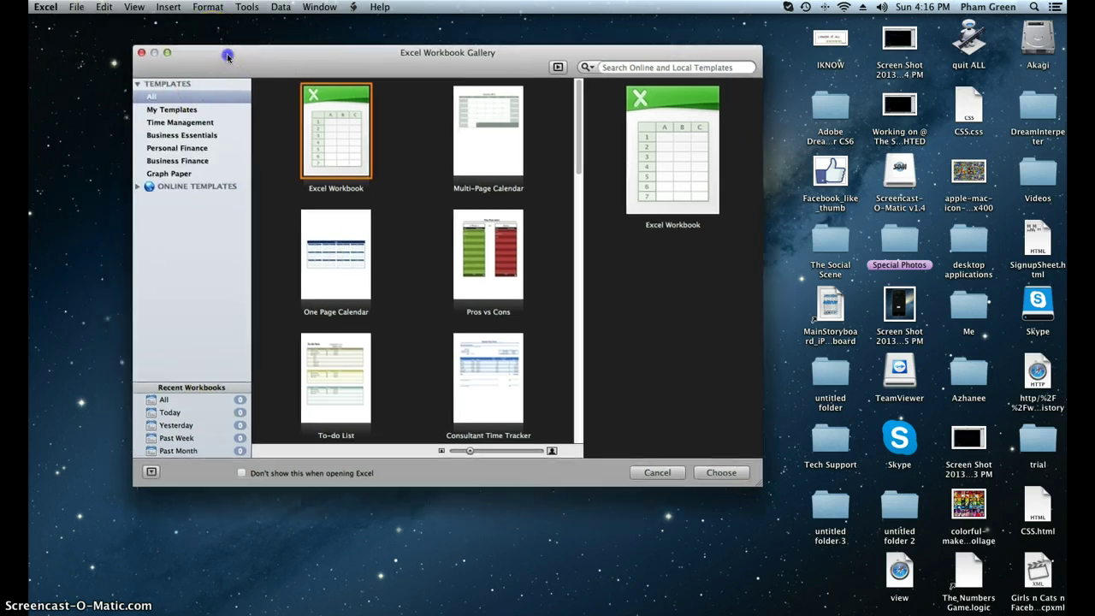
{"action": "left_click", "coordinate": [142, 57]}
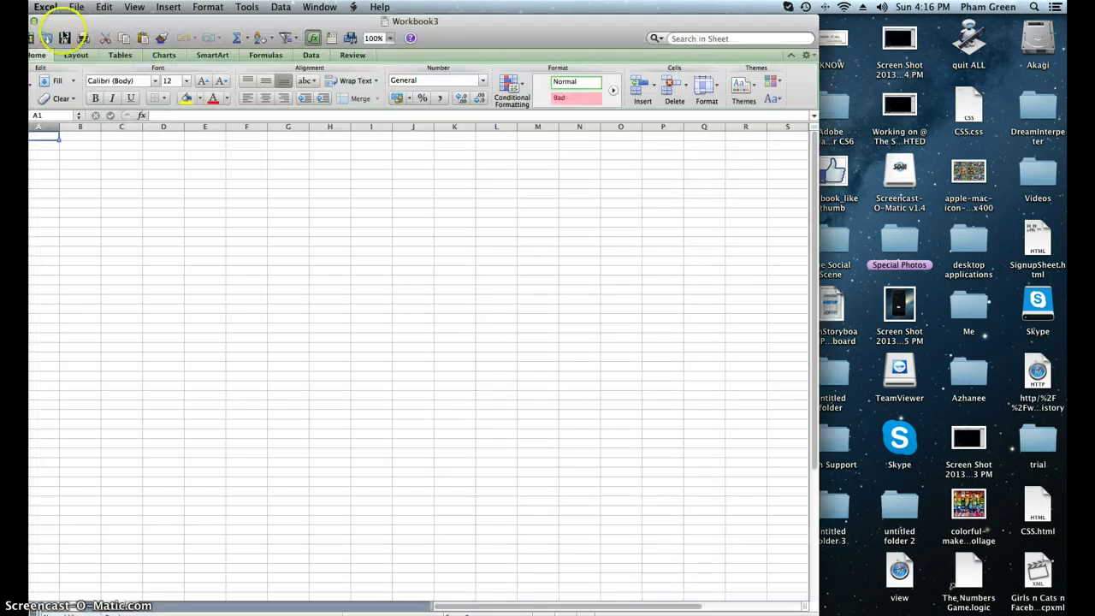
{"action": "left_click", "coordinate": [59, 20]}
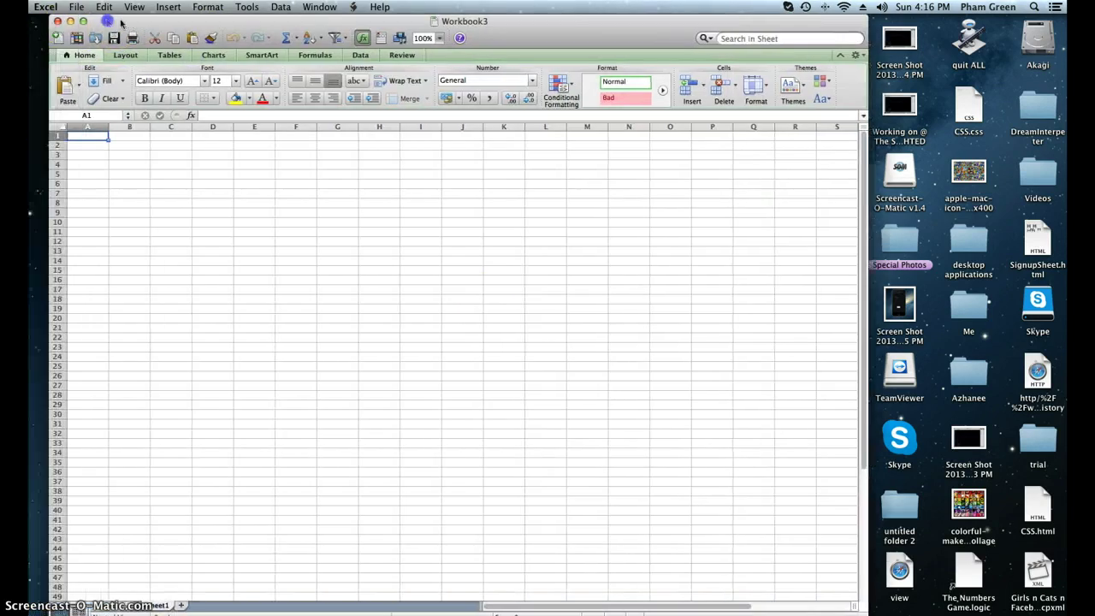
{"action": "left_click", "coordinate": [57, 25]}
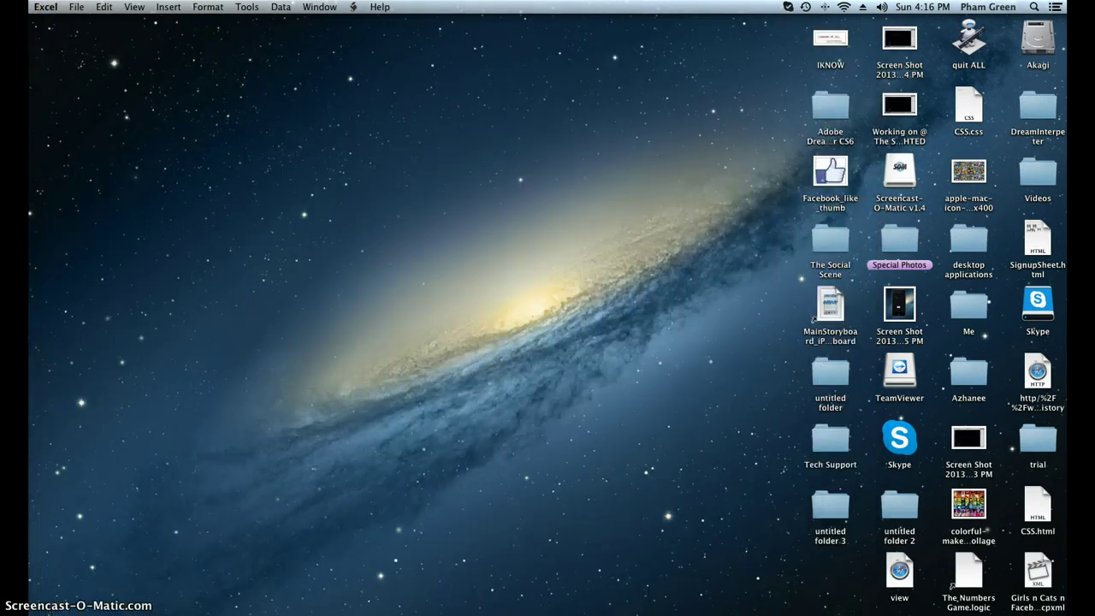
{"action": "key", "text": "super+shift+p"}
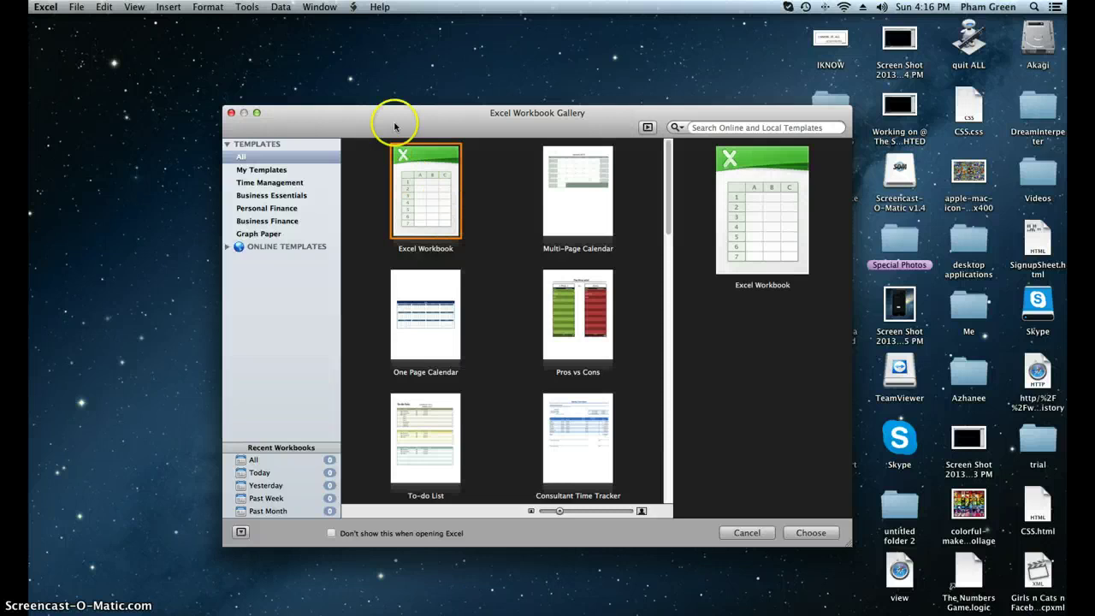
{"action": "left_click_drag", "start_coordinate": [391, 117], "coordinate": [291, 77]}
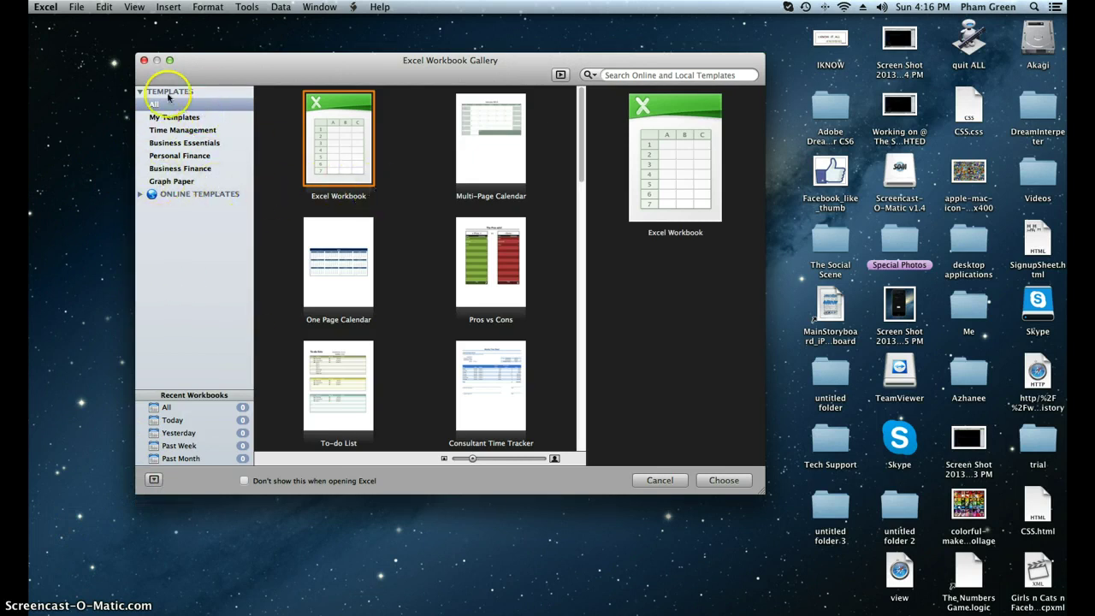
{"action": "left_click", "coordinate": [55, 12]}
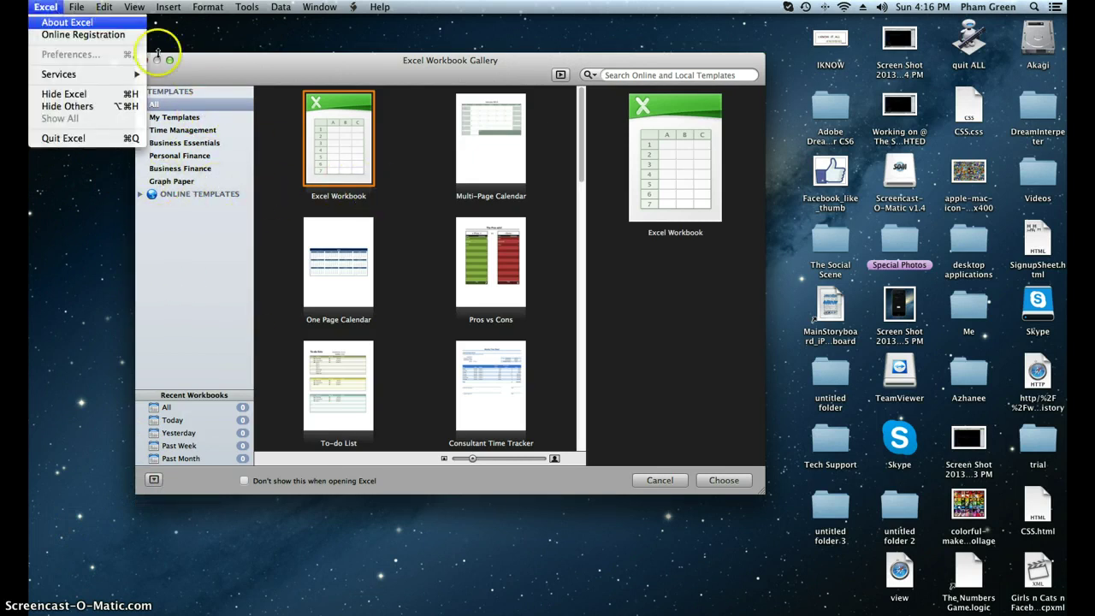
{"action": "left_click", "coordinate": [38, 19]}
{"action": "left_click", "coordinate": [41, 7]}
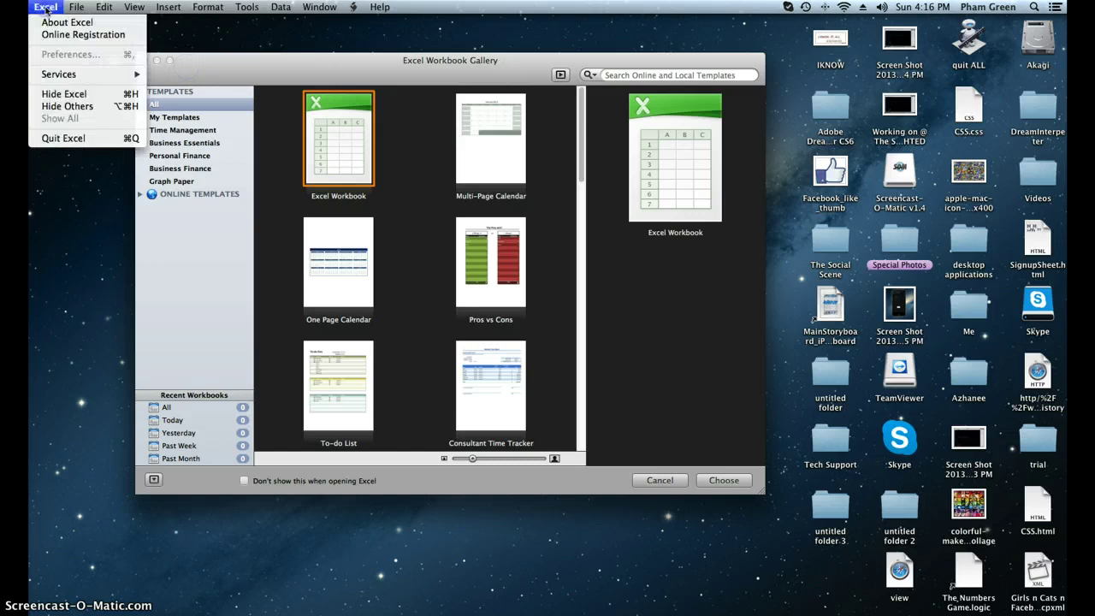
{"action": "mouse_move", "coordinate": [177, 14]}
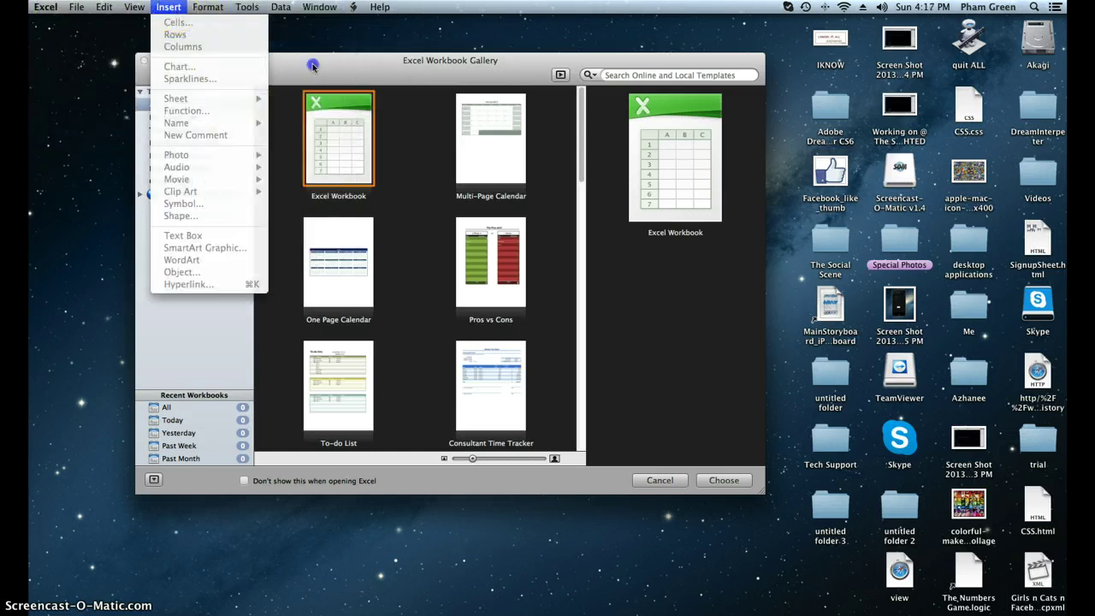
Close the workbook gallery to get a blank workbook, and move and widen its window to span the screen.
{"action": "left_click", "coordinate": [137, 65]}
{"action": "left_click", "coordinate": [144, 62]}
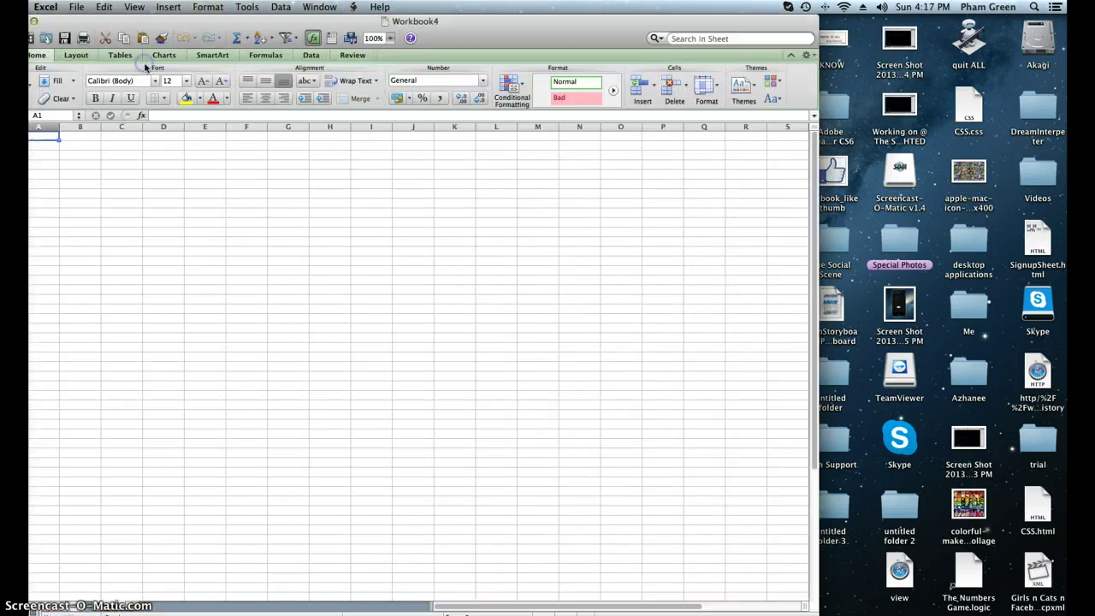
{"action": "left_click_drag", "start_coordinate": [208, 25], "coordinate": [253, 24]}
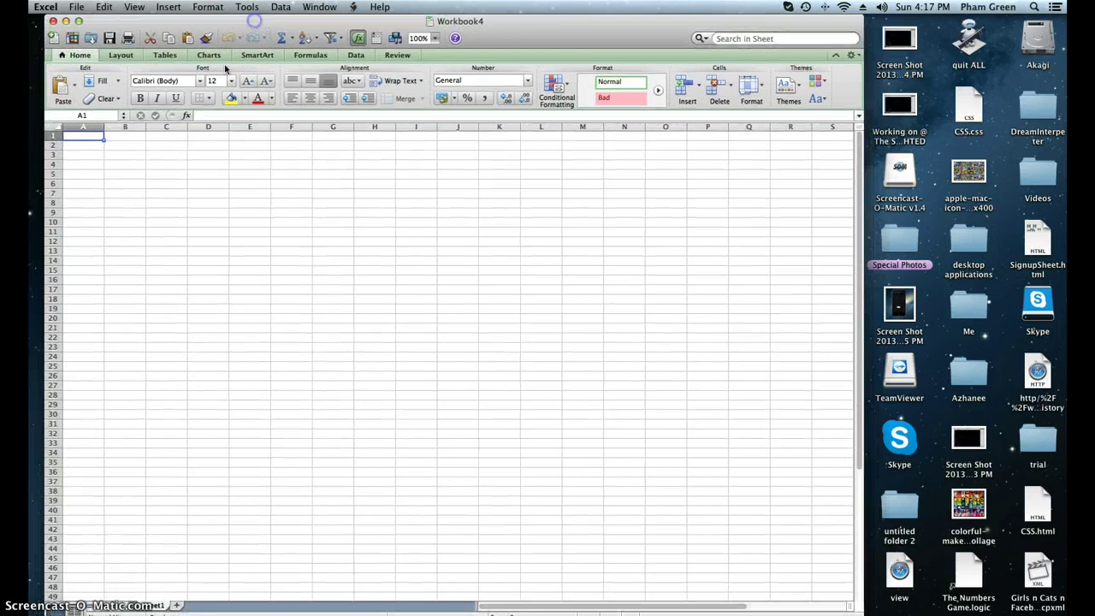
{"action": "scroll", "coordinate": [348, 399], "scroll_direction": "down", "scroll_amount": 5}
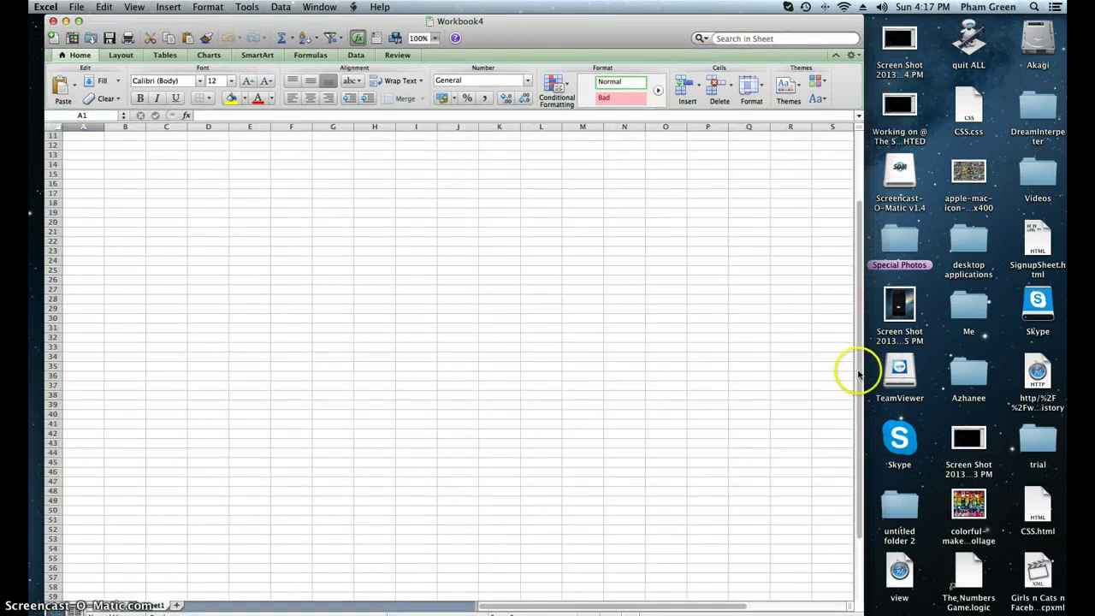
{"action": "left_click_drag", "start_coordinate": [862, 373], "coordinate": [1066, 374]}
{"action": "scroll", "coordinate": [413, 271], "scroll_direction": "up", "scroll_amount": 3}
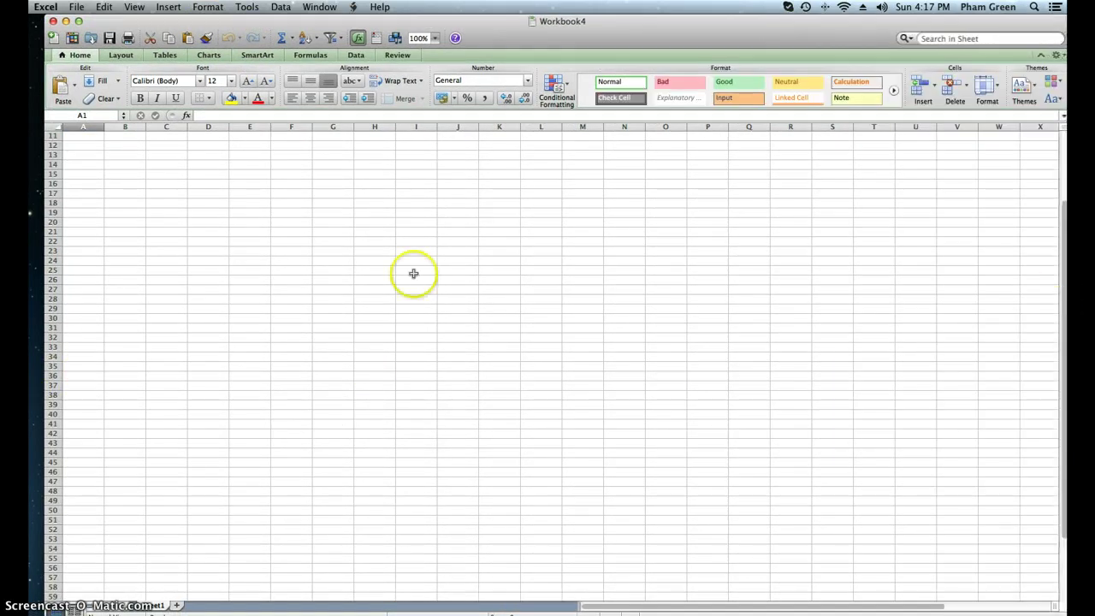
{"action": "left_click_drag", "start_coordinate": [118, 24], "coordinate": [103, 26]}
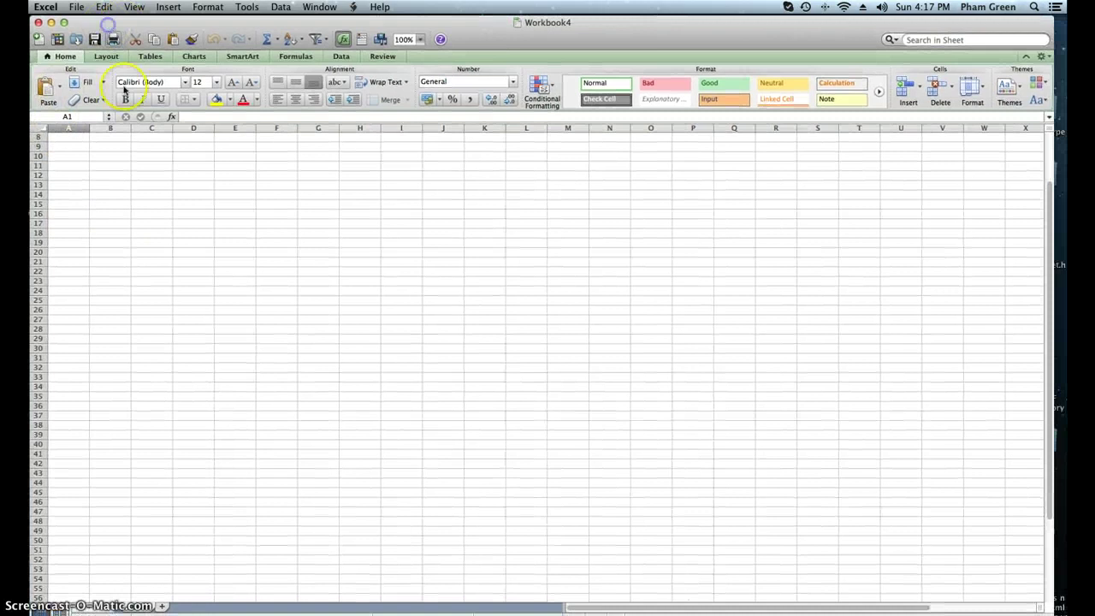
{"action": "scroll", "coordinate": [183, 190], "scroll_direction": "down", "scroll_amount": 1}
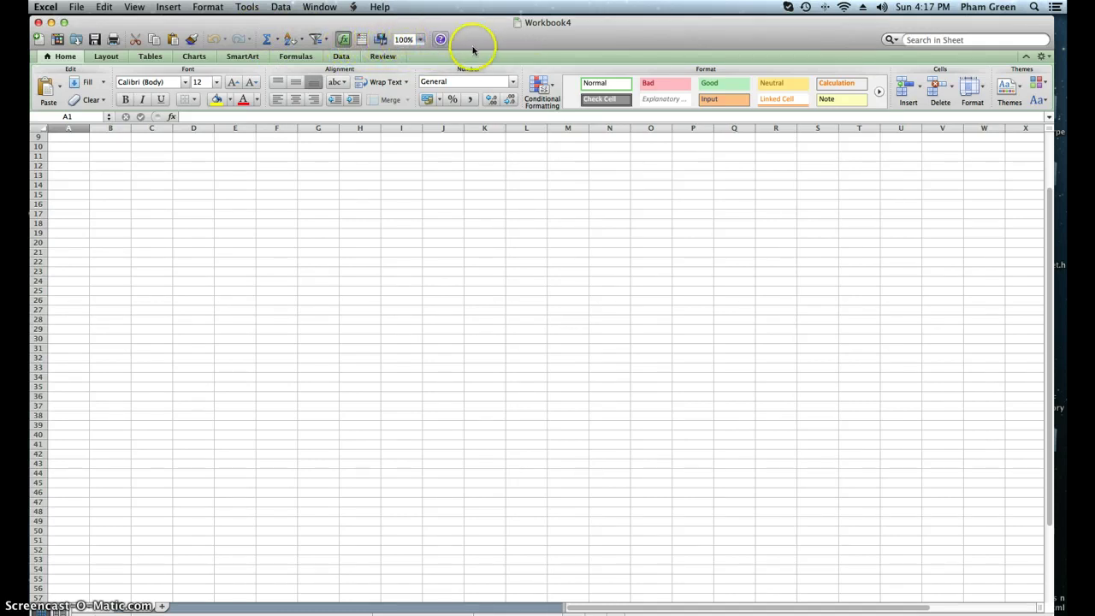
{"action": "scroll", "coordinate": [372, 231], "scroll_direction": "up", "scroll_amount": 2}
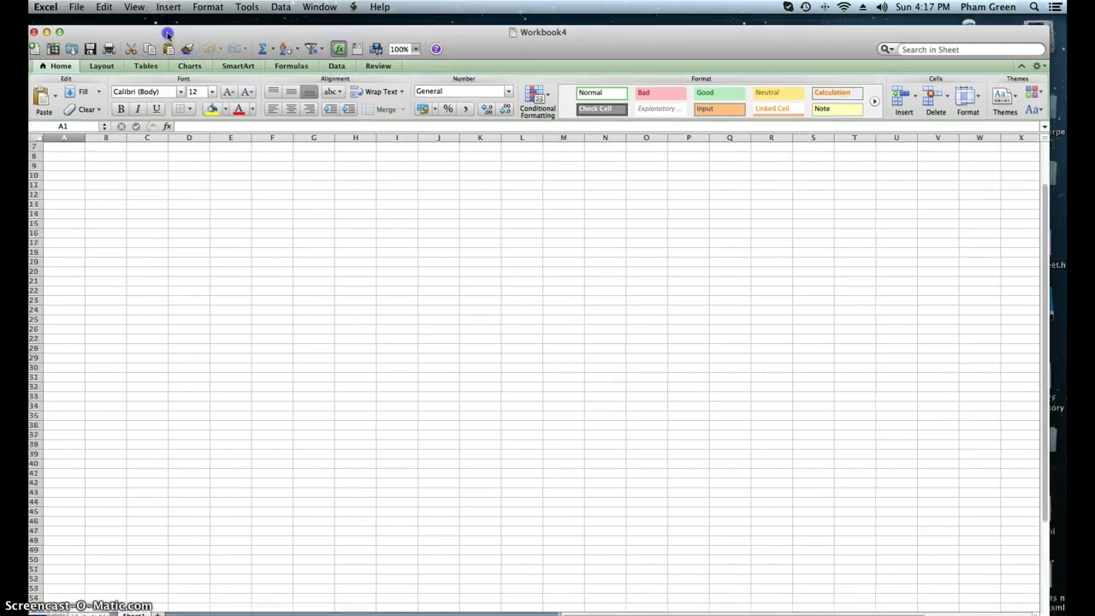
{"action": "scroll", "coordinate": [188, 62], "scroll_direction": "up", "scroll_amount": 1}
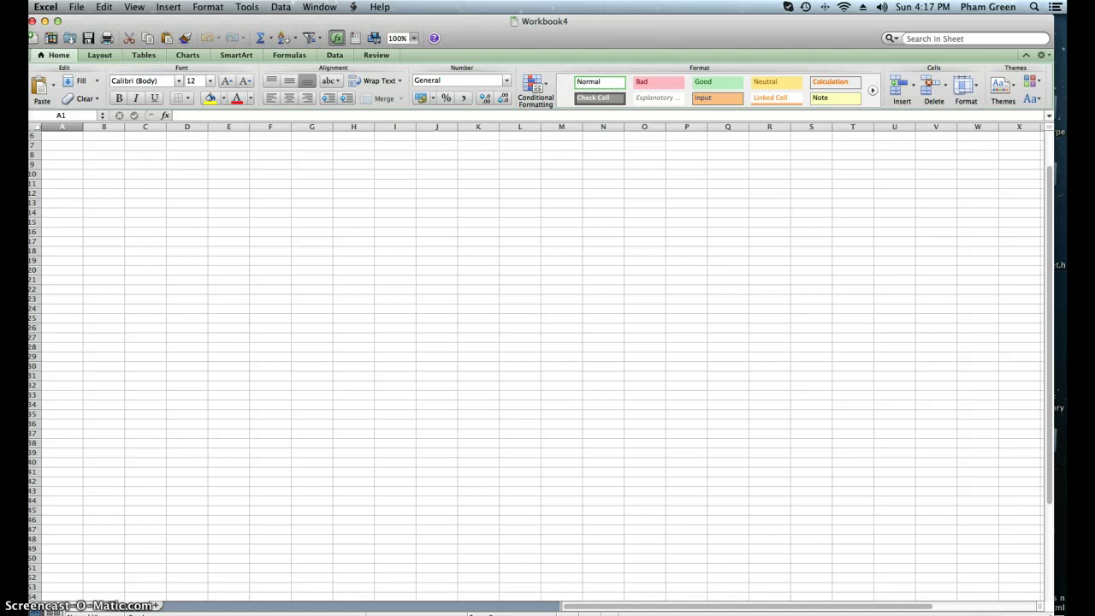
{"action": "scroll", "coordinate": [296, 410], "scroll_direction": "down", "scroll_amount": 1}
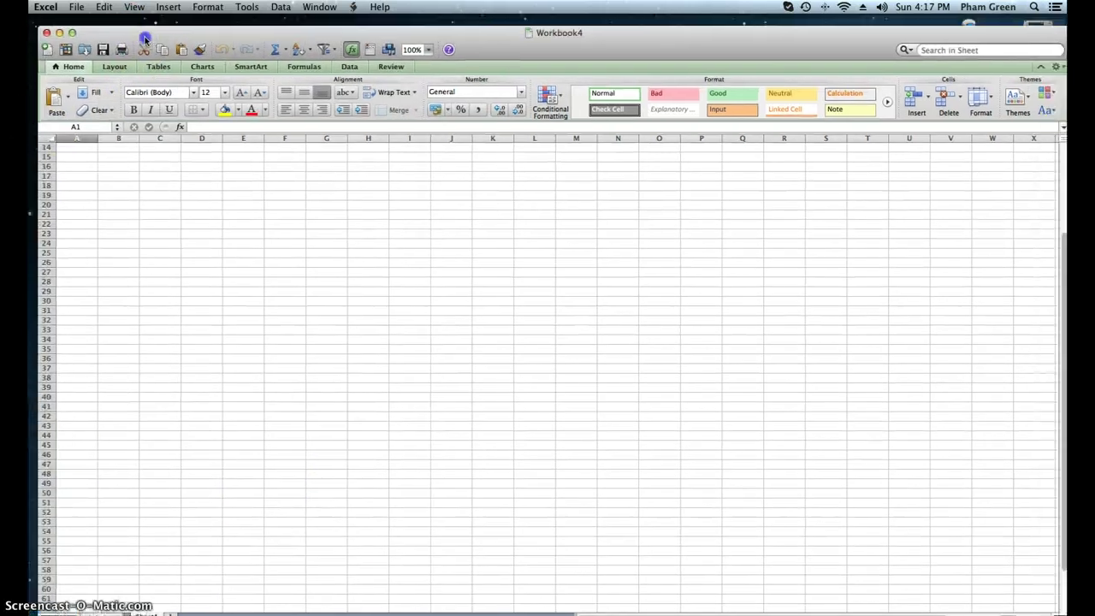
{"action": "left_click_drag", "start_coordinate": [145, 39], "coordinate": [134, 22]}
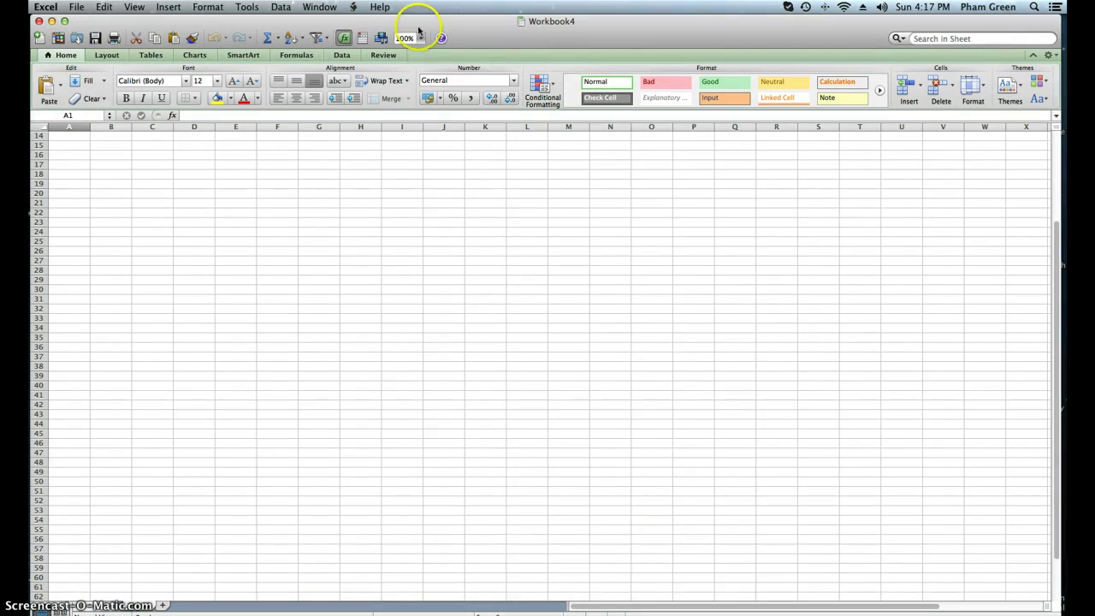
{"action": "left_click_drag", "start_coordinate": [443, 17], "coordinate": [491, 19]}
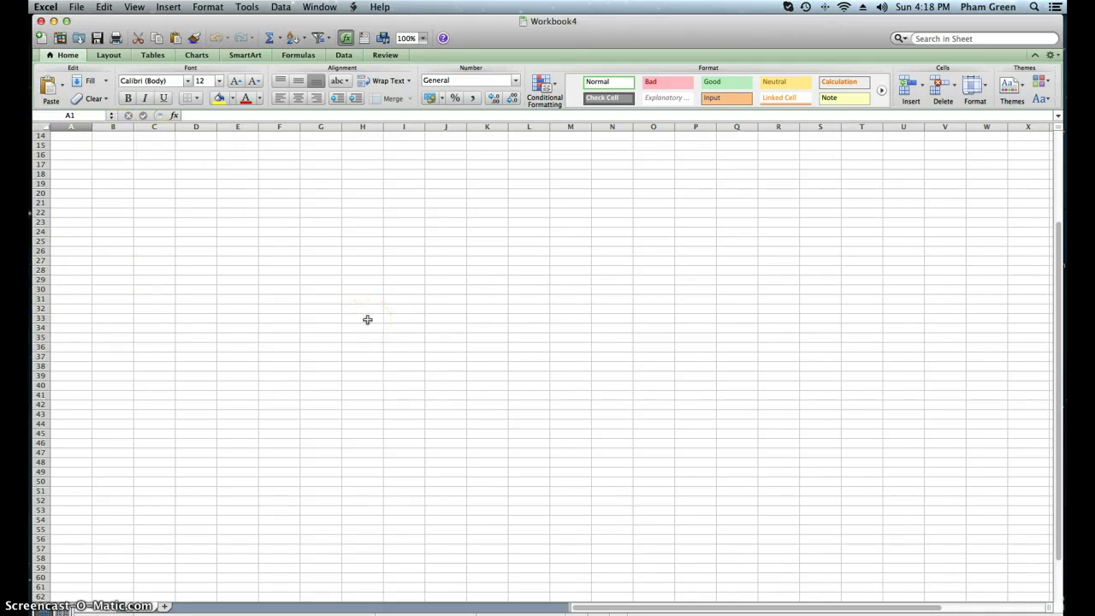
Enter the company title "The Mobile Masses" in cell A1.
{"action": "scroll", "coordinate": [49, 171], "scroll_direction": "up", "scroll_amount": 5}
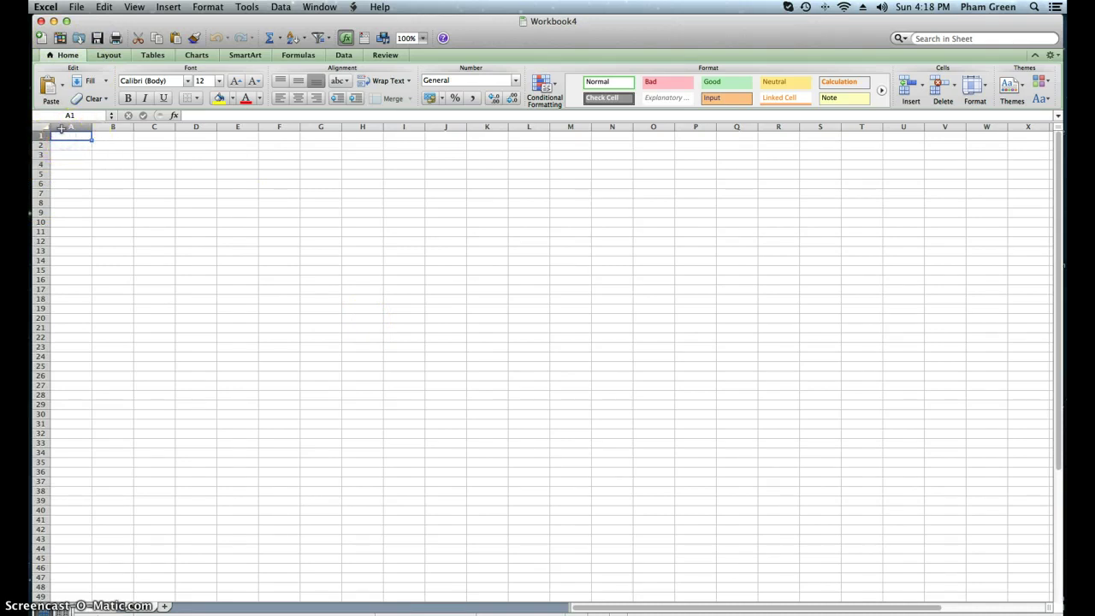
{"action": "left_click", "coordinate": [68, 126]}
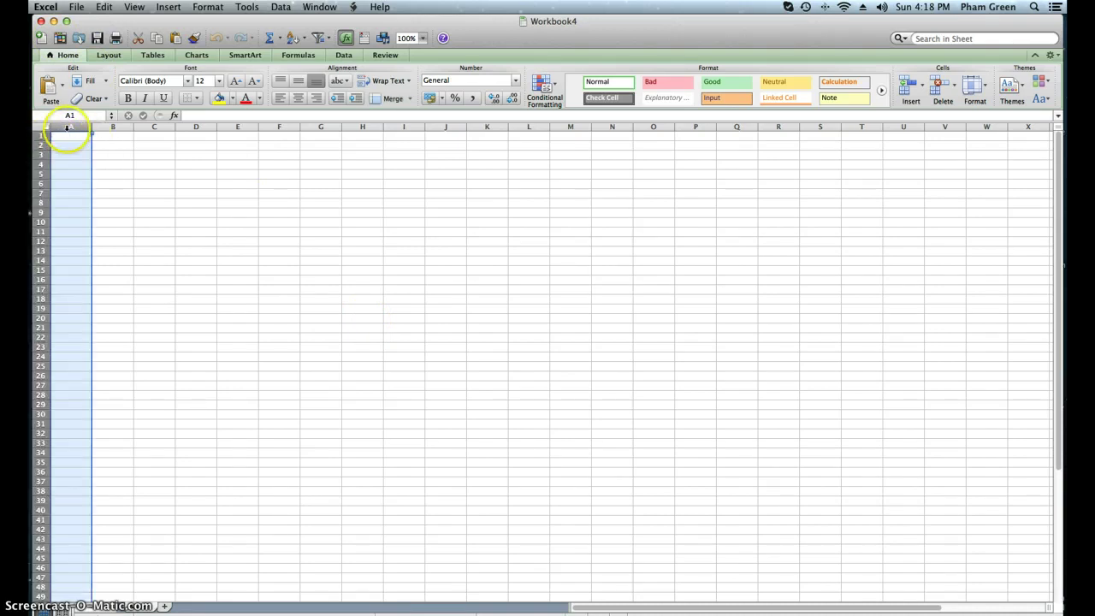
{"action": "type", "text": "The Mobile  Masses"}
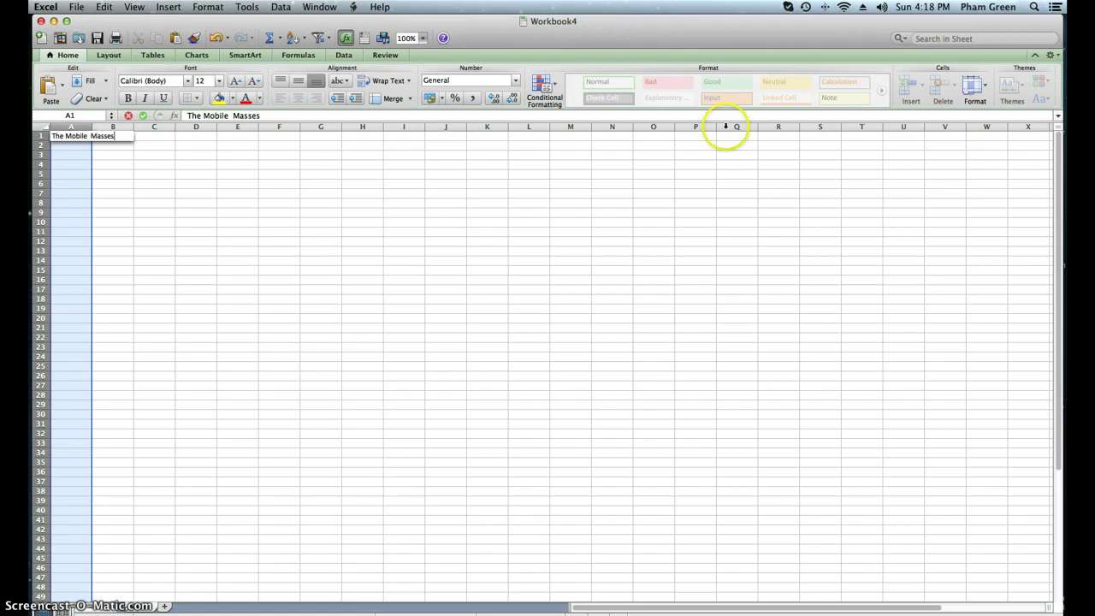
{"action": "left_click", "coordinate": [137, 203]}
Examine cells A1 and B1 to see which cell holds the title text that runs across both columns.
{"action": "left_click", "coordinate": [111, 135]}
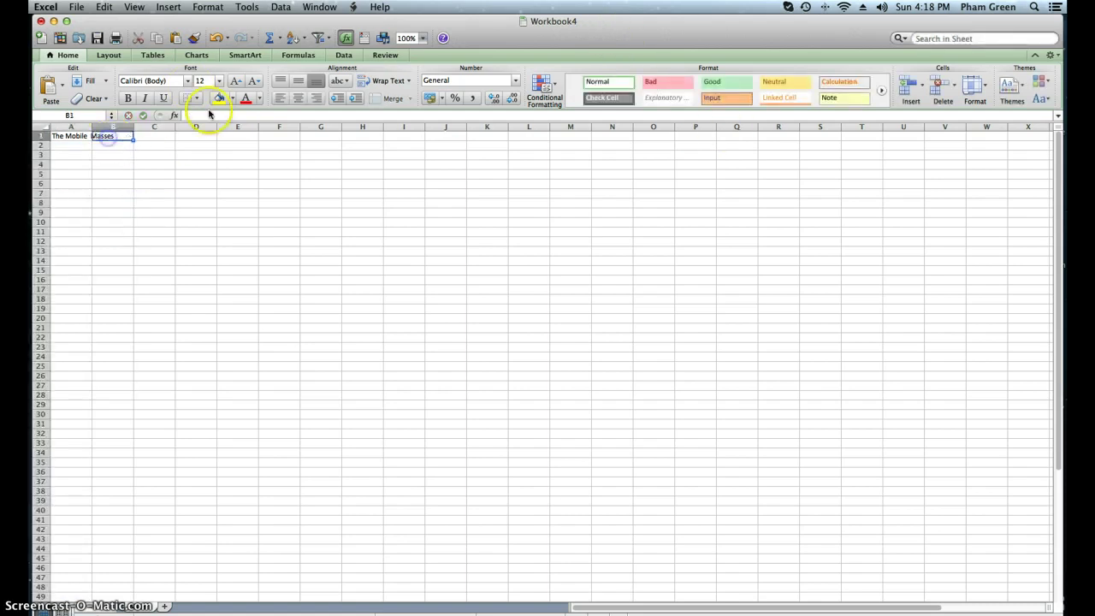
{"action": "left_click_drag", "start_coordinate": [142, 143], "coordinate": [58, 134]}
{"action": "left_click", "coordinate": [191, 115]}
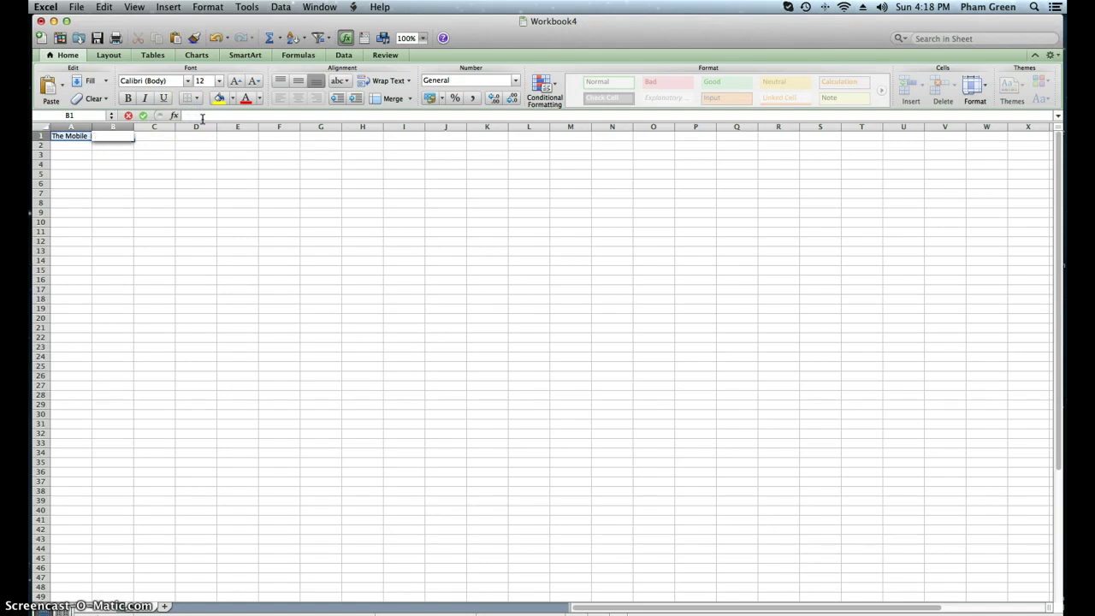
{"action": "type", "text": "Masses"}
{"action": "left_click", "coordinate": [75, 162]}
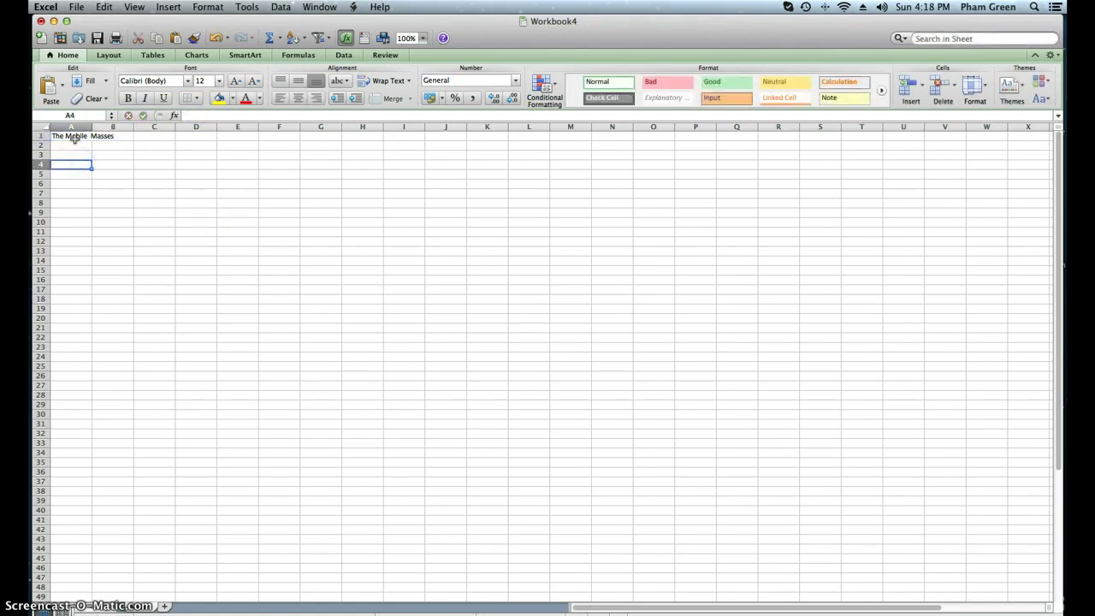
{"action": "left_click", "coordinate": [74, 138]}
{"action": "left_click", "coordinate": [119, 138]}
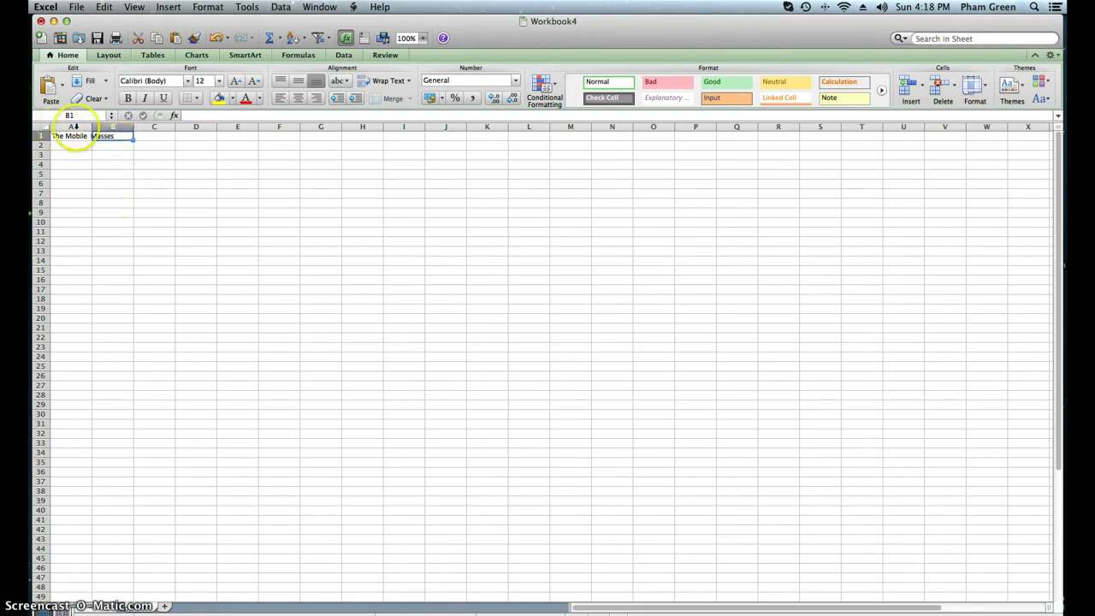
{"action": "left_click_drag", "start_coordinate": [86, 147], "coordinate": [98, 147]}
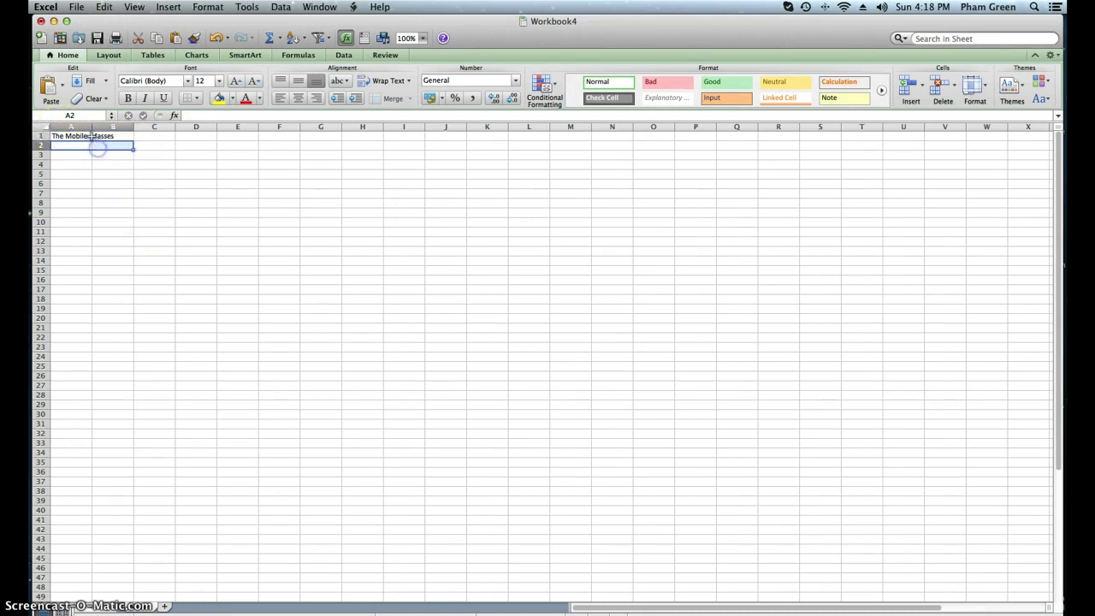
{"action": "left_click", "coordinate": [74, 138]}
{"action": "left_click", "coordinate": [111, 203]}
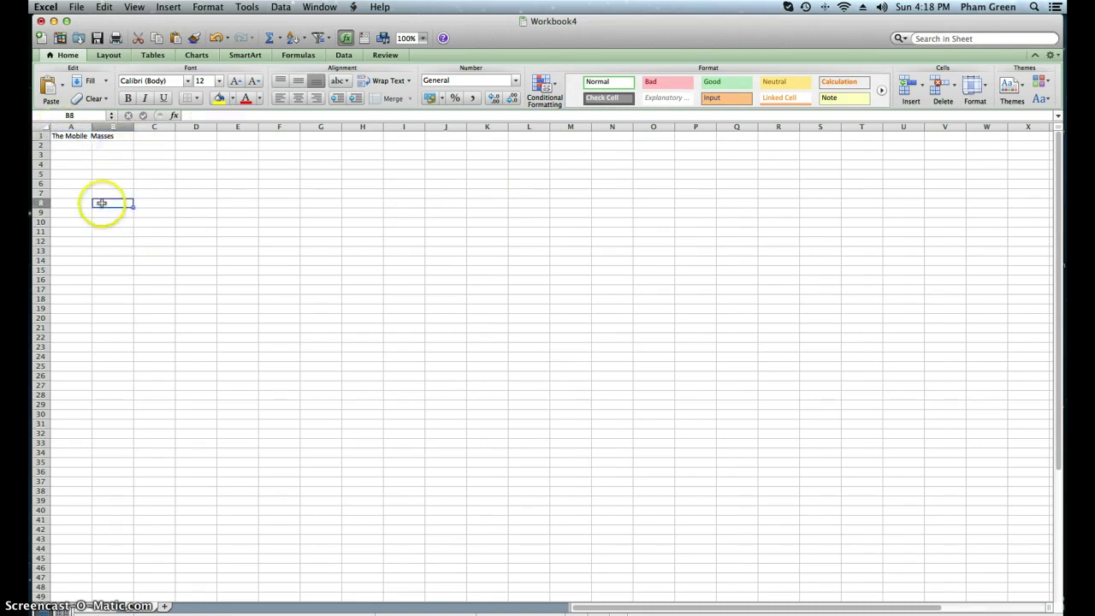
{"action": "left_click", "coordinate": [190, 204]}
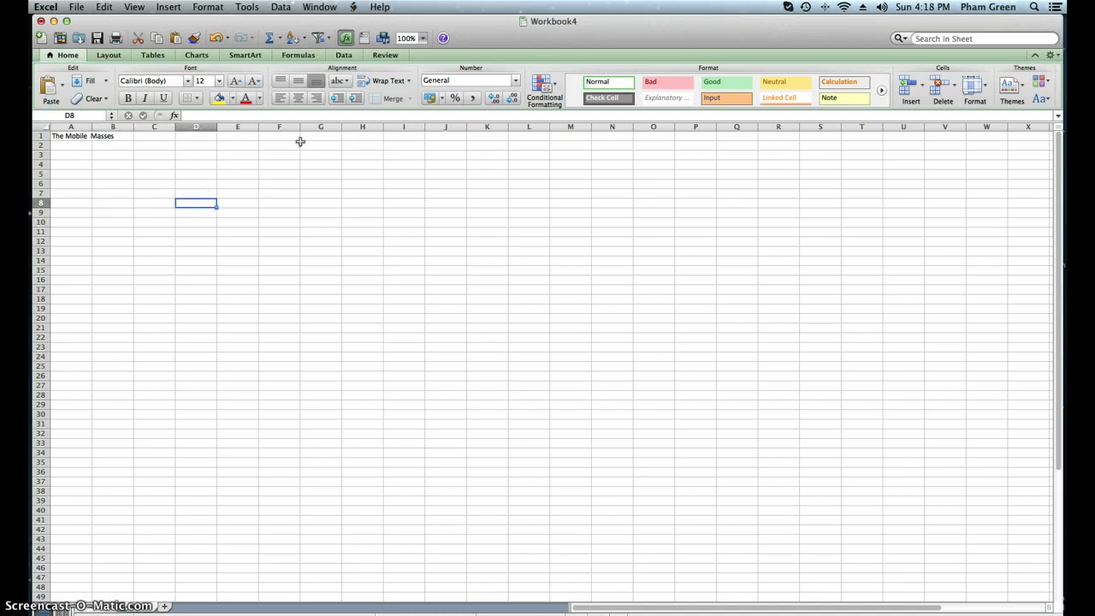
Enter the subtitle "BiWEEKly Payroll Report" in cell A2, directly below the company title.
{"action": "scroll", "coordinate": [256, 257], "scroll_direction": "down", "scroll_amount": 1}
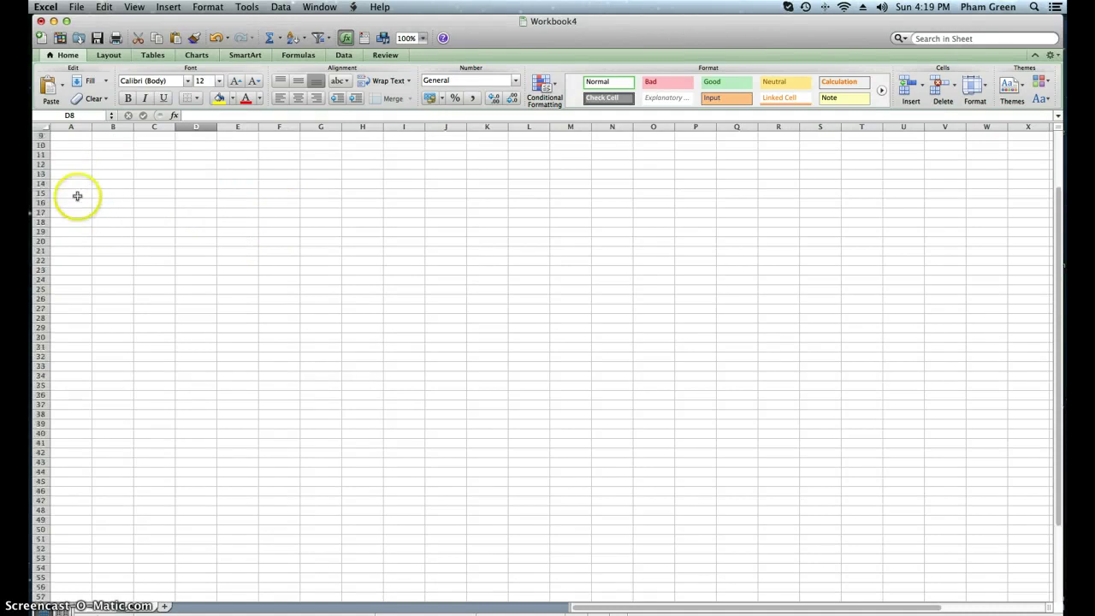
{"action": "scroll", "coordinate": [51, 158], "scroll_direction": "up", "scroll_amount": 1}
{"action": "left_click", "coordinate": [58, 147]}
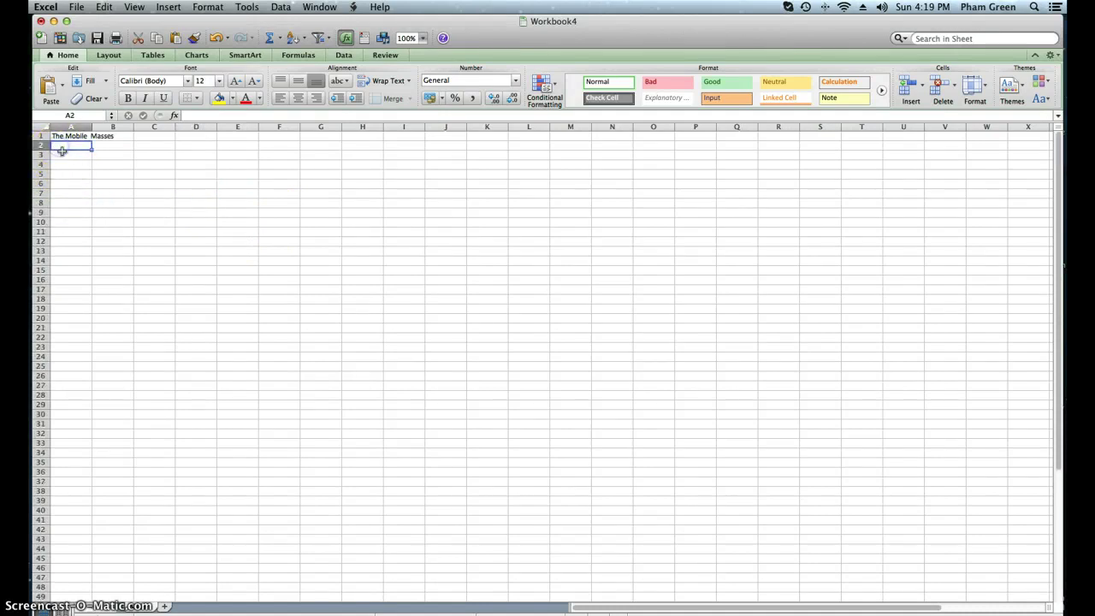
{"action": "type", "text": "BiWEEK"}
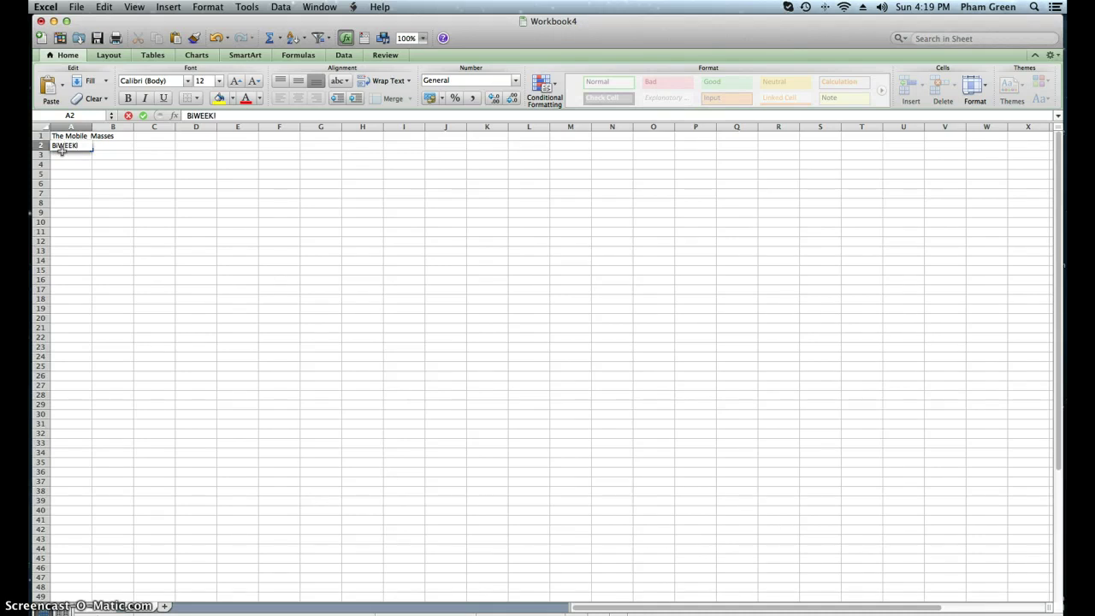
{"action": "type", "text": "ly PA"}
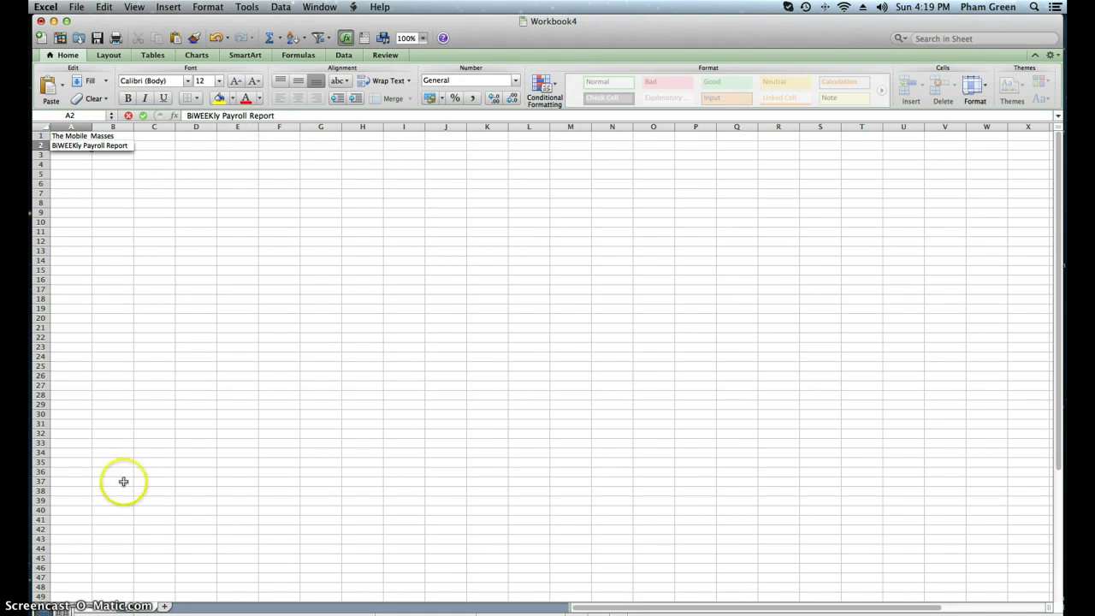
Confirm the "BiWEEKly Payroll Report" subtitle in cell A2.
{"action": "scroll", "coordinate": [86, 513], "scroll_direction": "down", "scroll_amount": 3}
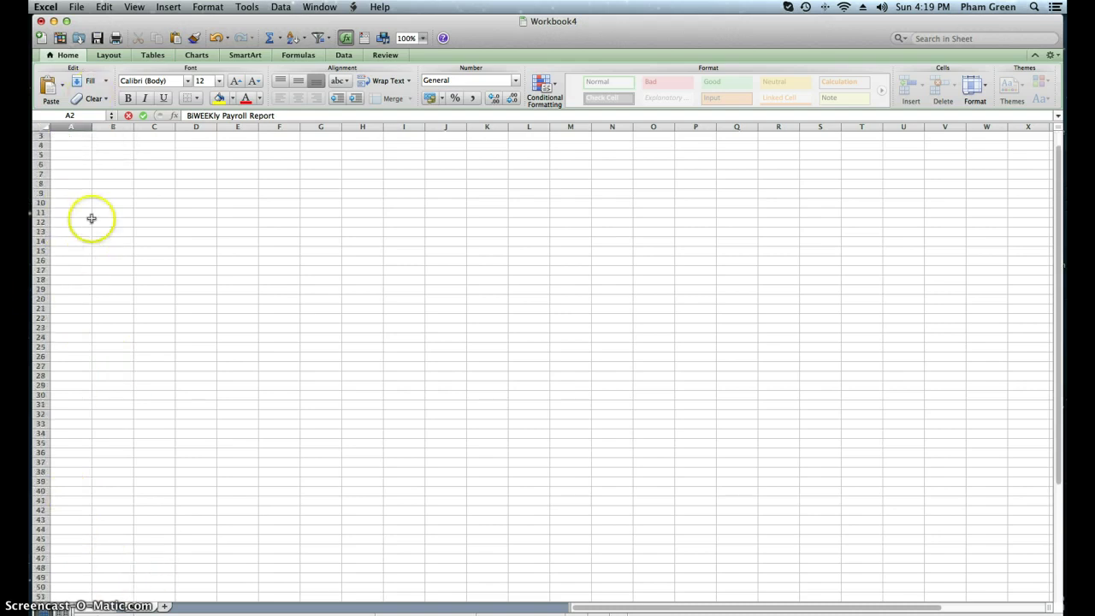
{"action": "scroll", "coordinate": [85, 214], "scroll_direction": "up", "scroll_amount": 3}
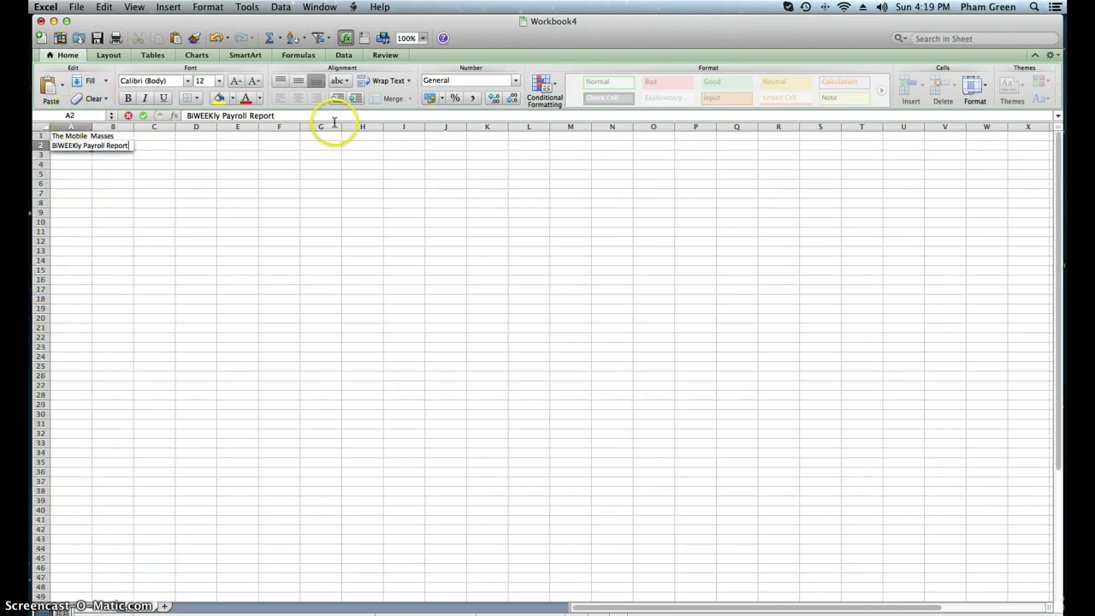
{"action": "left_click", "coordinate": [279, 115]}
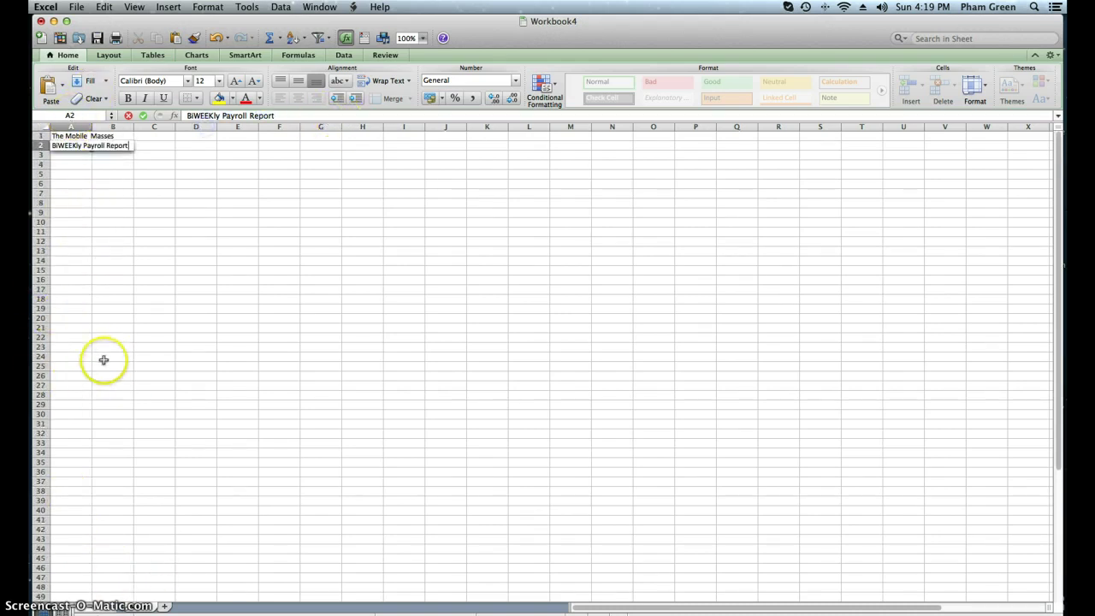
{"action": "scroll", "coordinate": [97, 257], "scroll_direction": "down", "scroll_amount": 3}
{"action": "scroll", "coordinate": [86, 197], "scroll_direction": "up", "scroll_amount": 3}
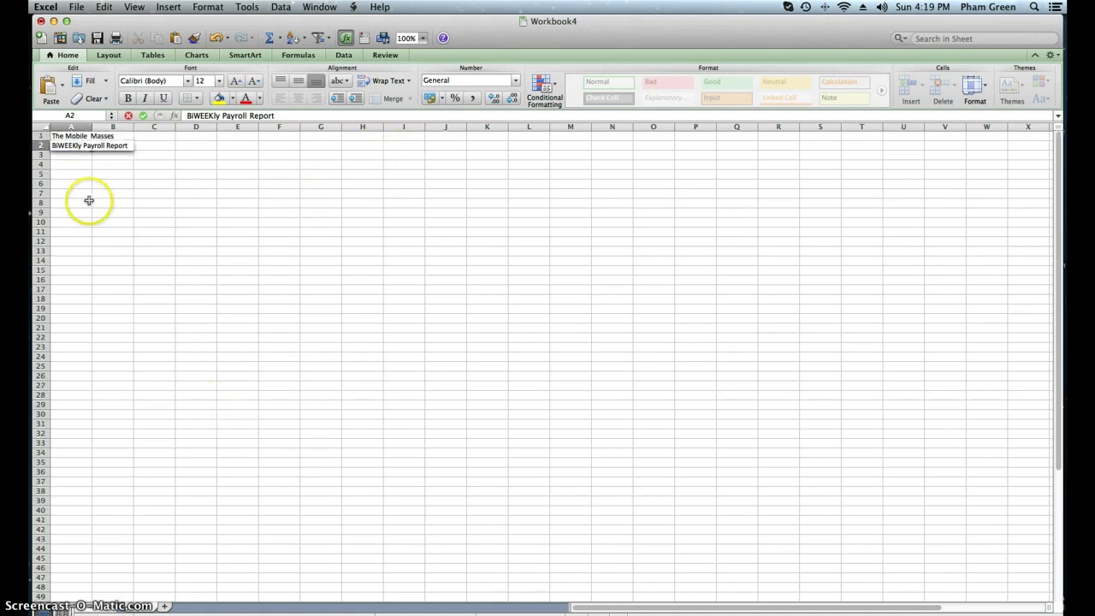
{"action": "key", "text": "Return"}
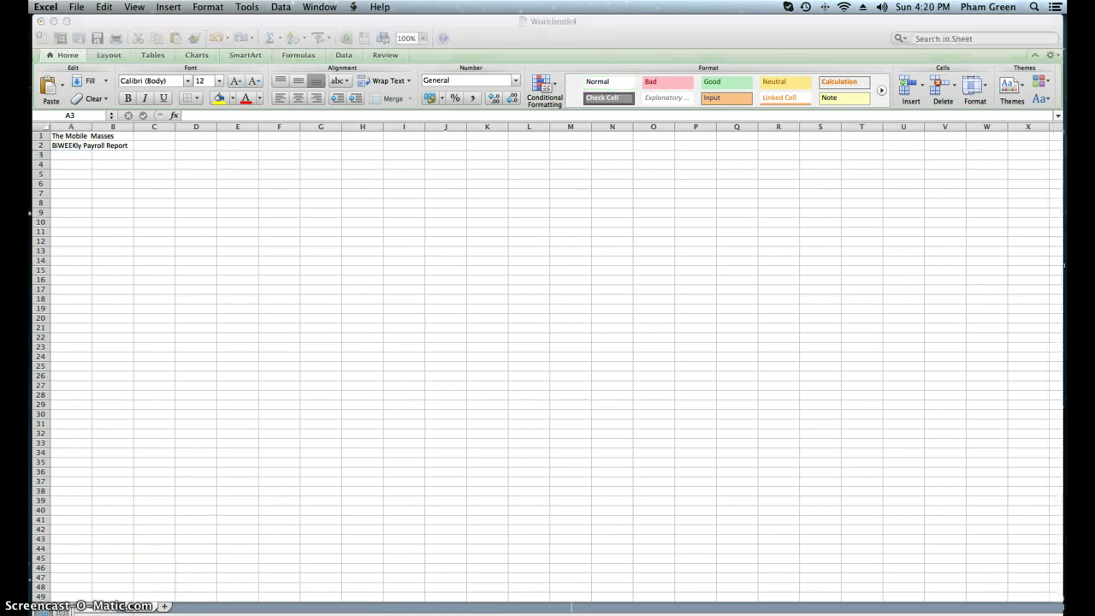
{"action": "left_click", "coordinate": [160, 147]}
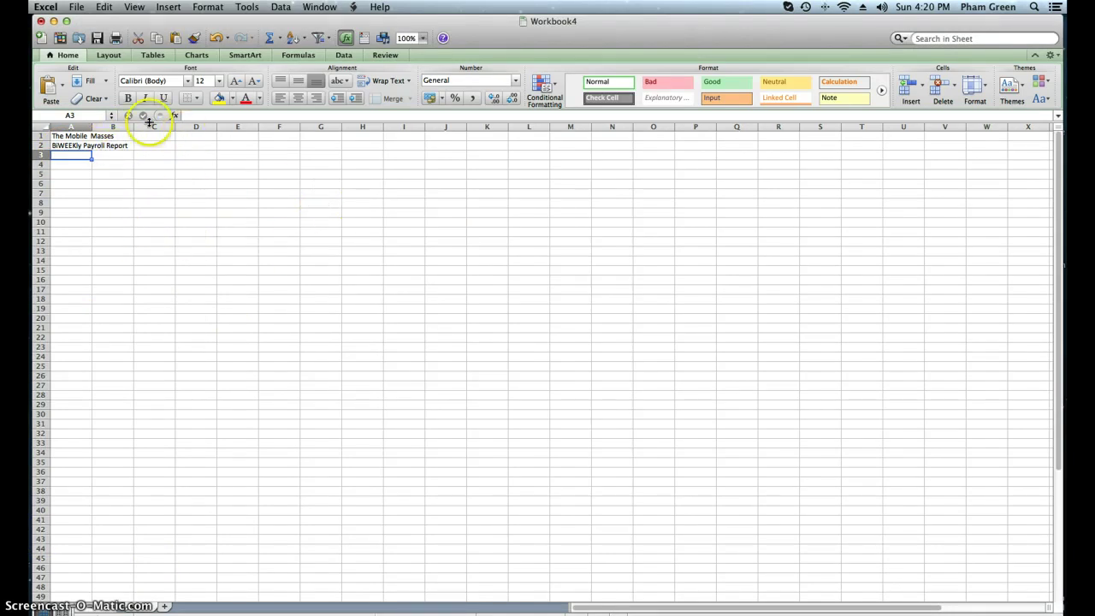
{"action": "left_click_drag", "start_coordinate": [54, 135], "coordinate": [110, 149]}
{"action": "left_click", "coordinate": [233, 153]}
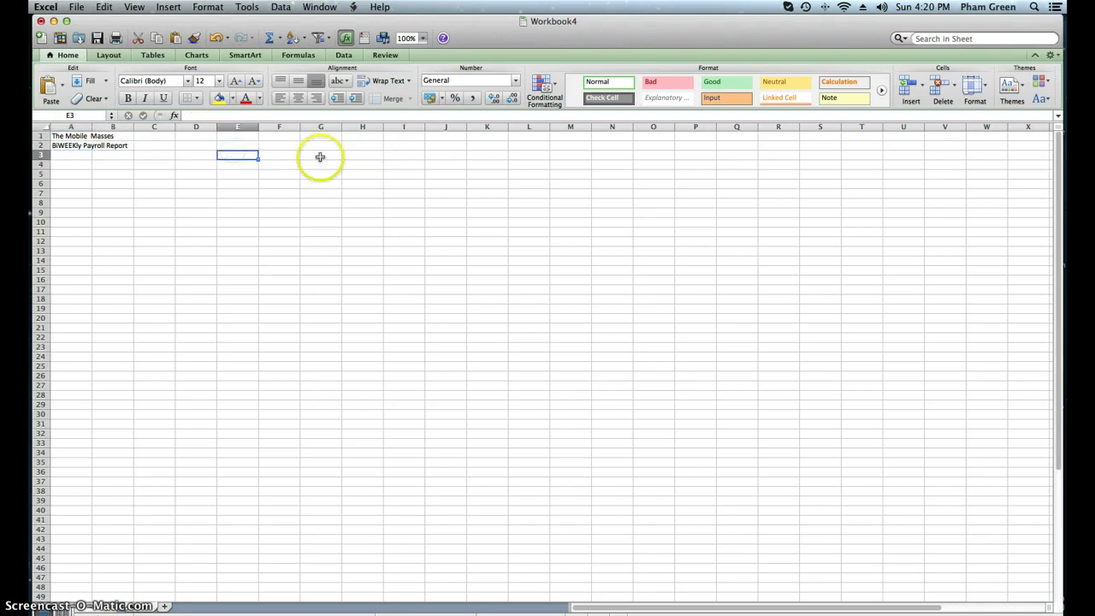
{"action": "left_click_drag", "start_coordinate": [196, 145], "coordinate": [58, 140]}
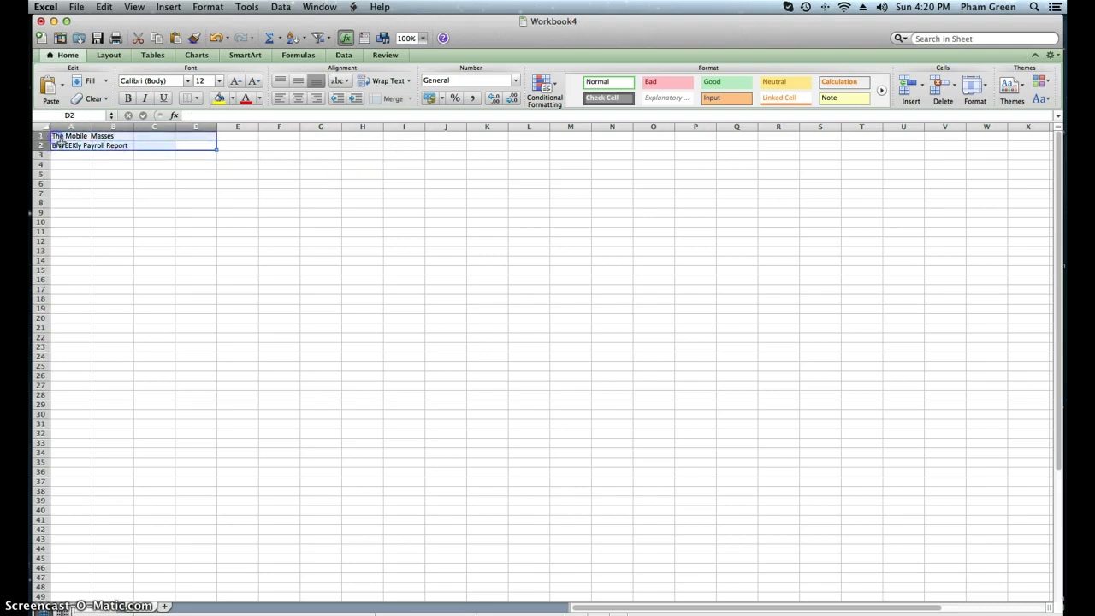
{"action": "right_click", "coordinate": [118, 144]}
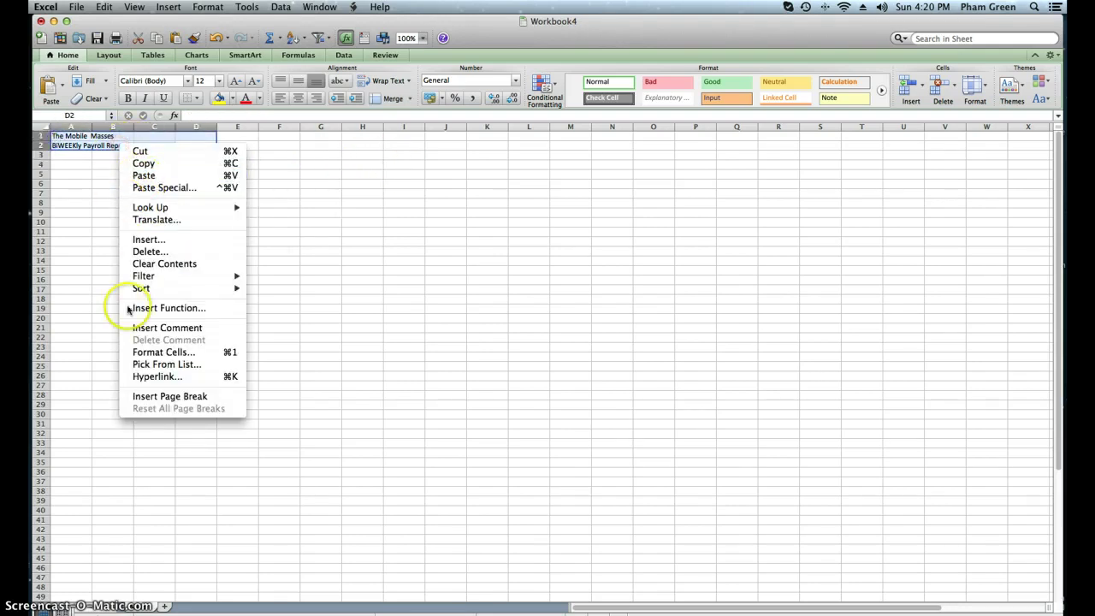
{"action": "left_click", "coordinate": [313, 306]}
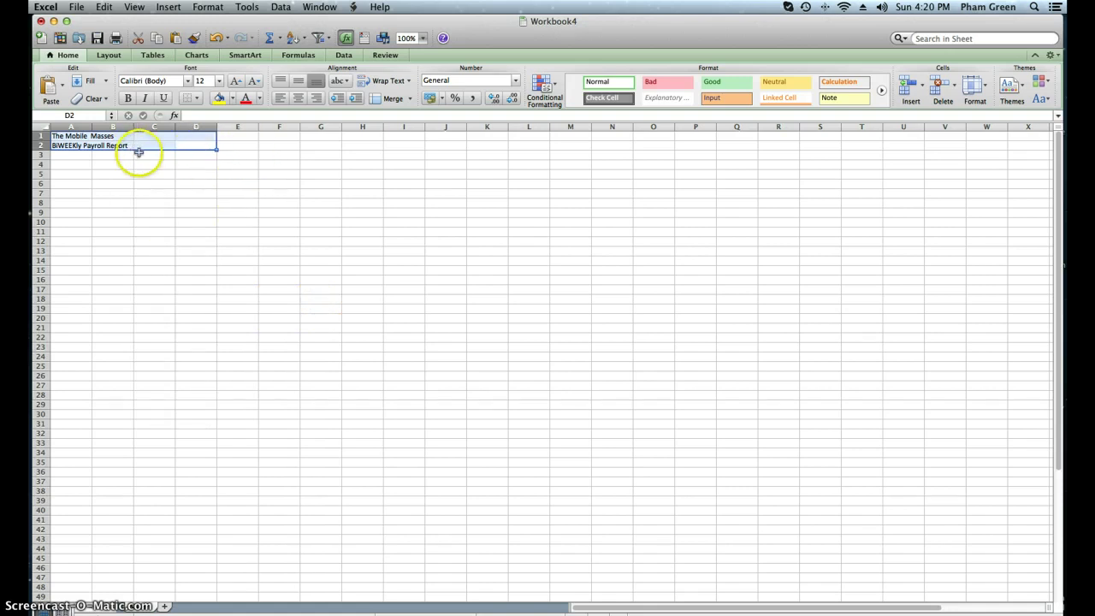
{"action": "left_click_drag", "start_coordinate": [192, 154], "coordinate": [47, 135]}
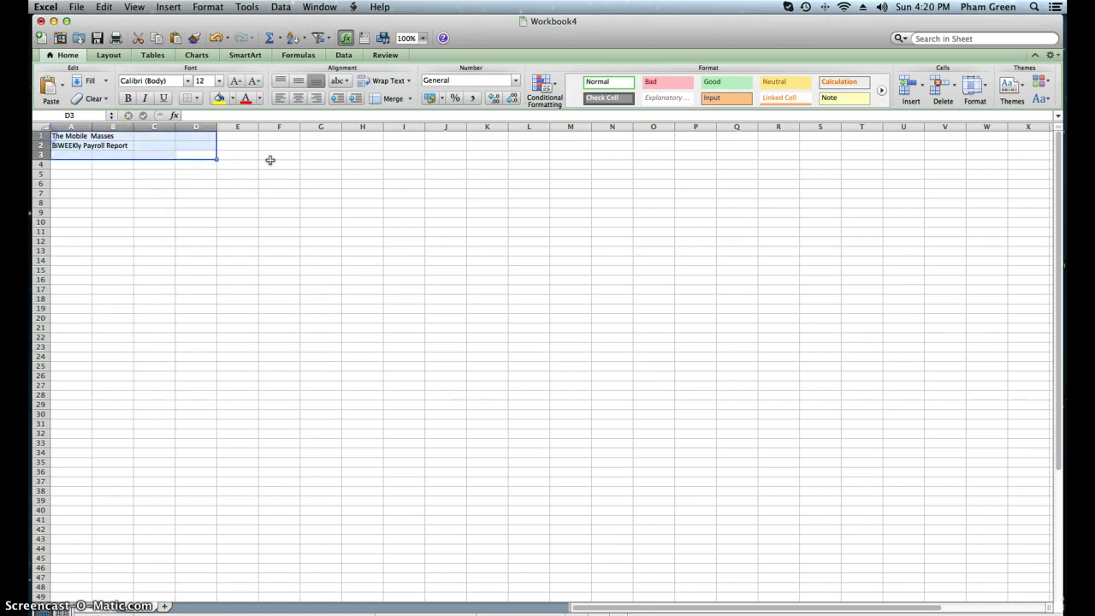
{"action": "left_click_drag", "start_coordinate": [321, 154], "coordinate": [51, 126]}
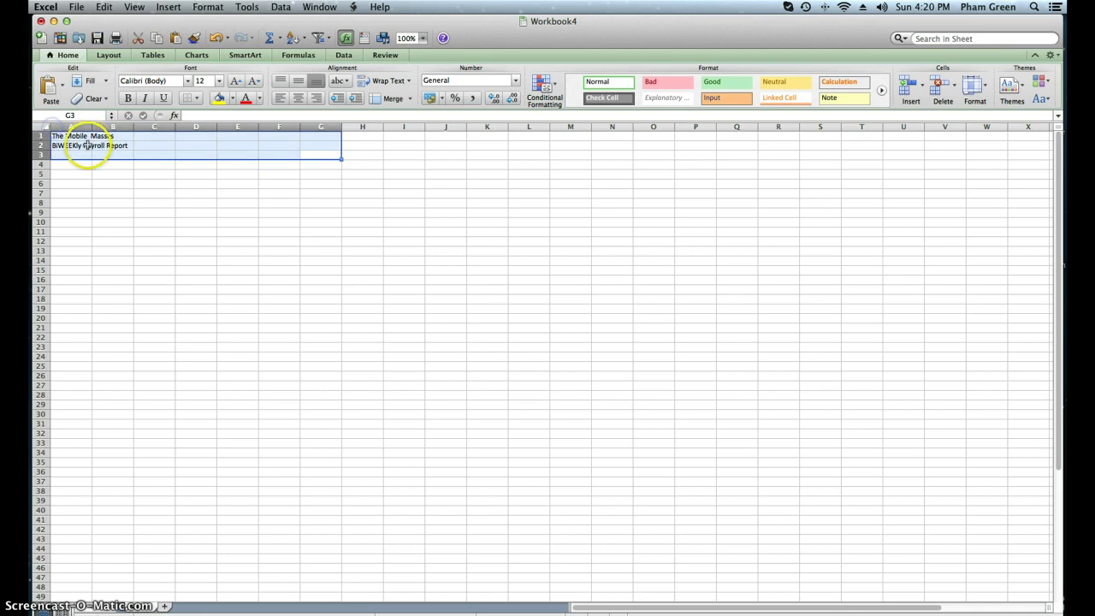
{"action": "left_click", "coordinate": [214, 8]}
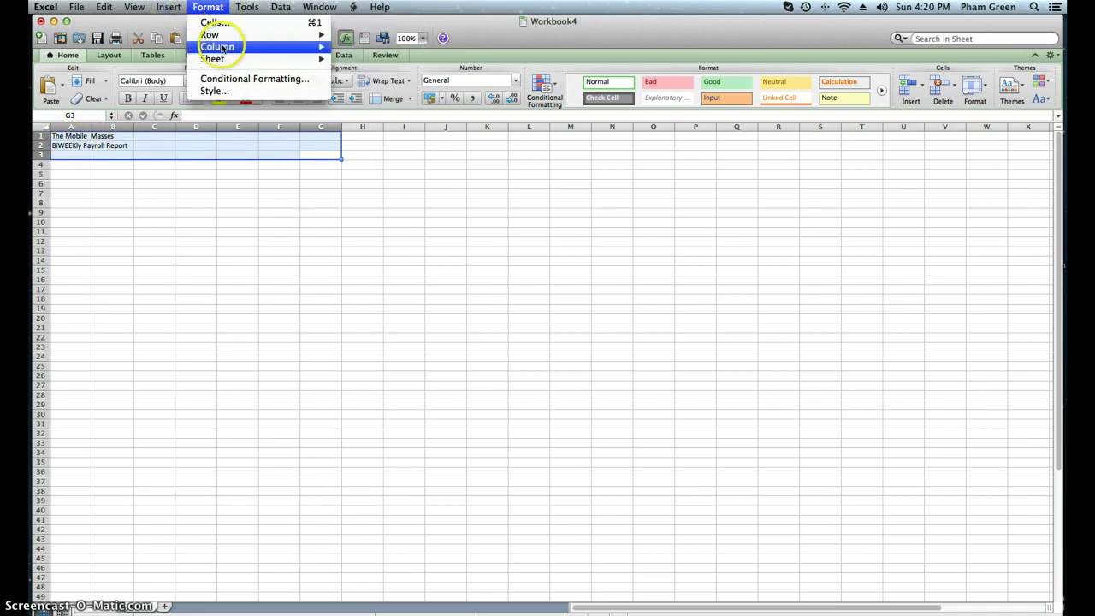
{"action": "mouse_move", "coordinate": [218, 48]}
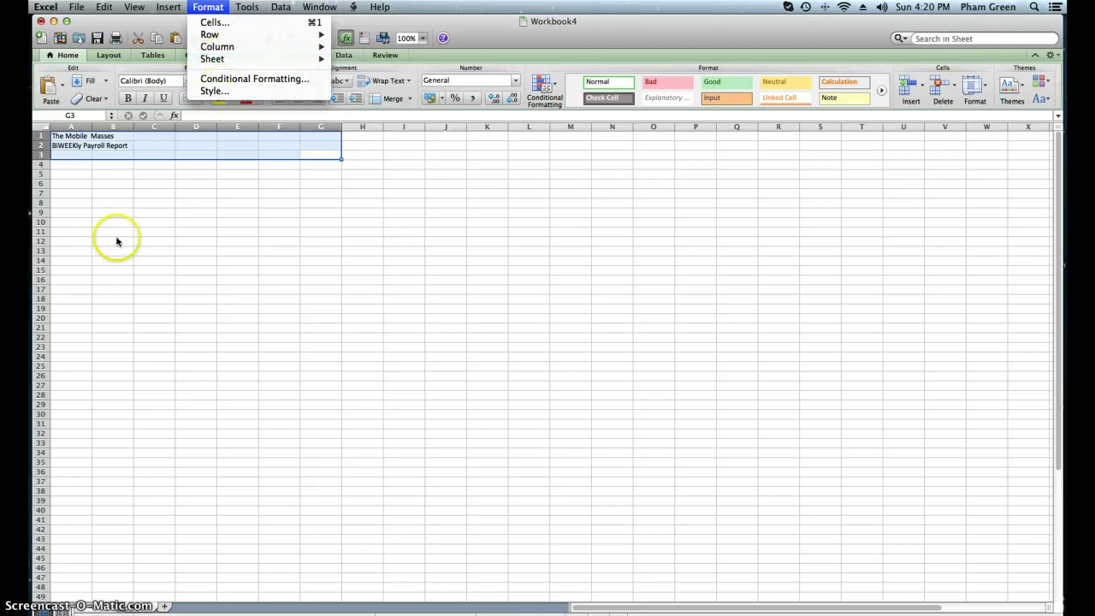
{"action": "left_click", "coordinate": [146, 190]}
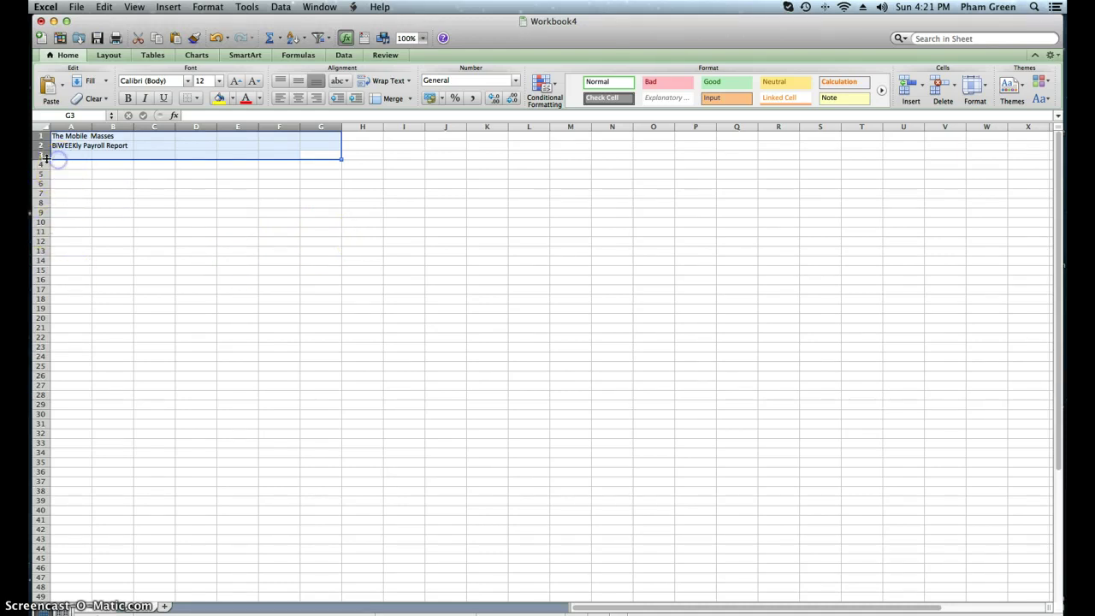
{"action": "left_click", "coordinate": [152, 189]}
Enter the column heading "Employee" in cell A3, directly below the report subtitle.
{"action": "left_click", "coordinate": [60, 156]}
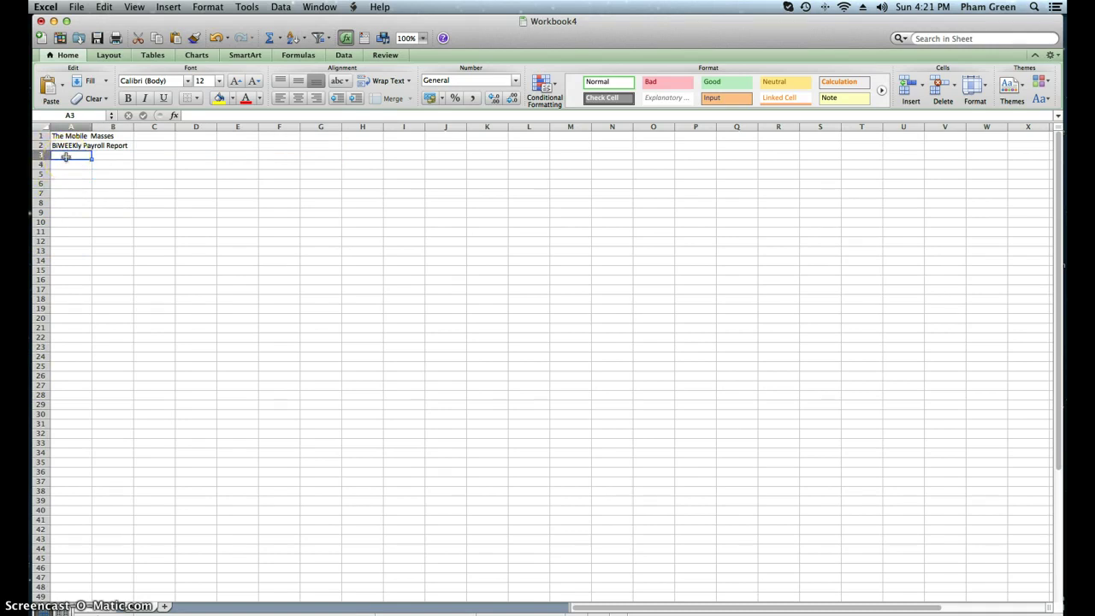
{"action": "type", "text": "EM"}
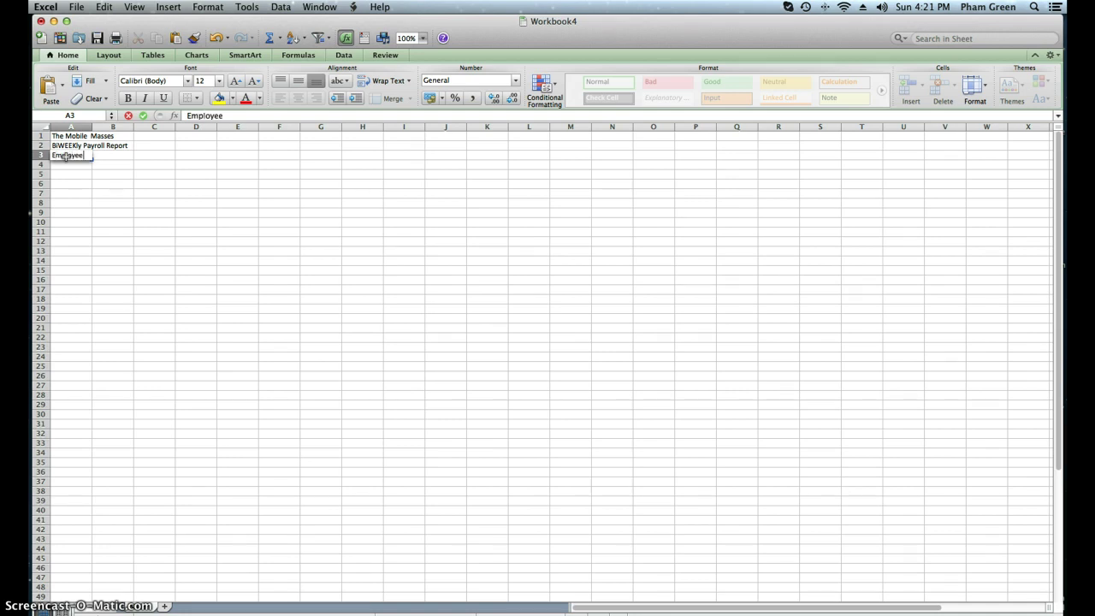
{"action": "left_click", "coordinate": [447, 243]}
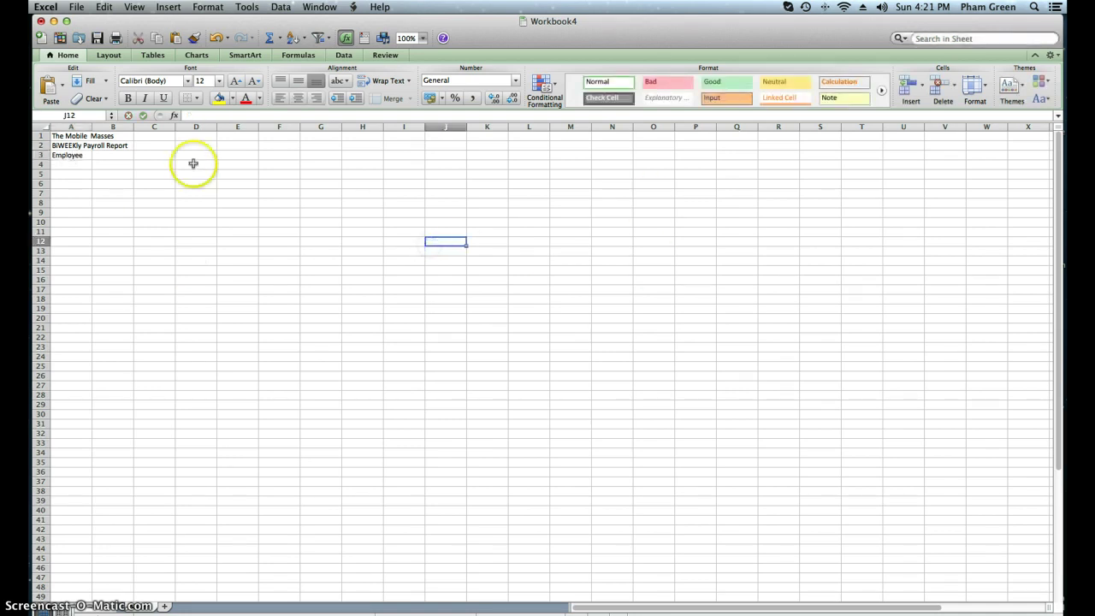
{"action": "left_click", "coordinate": [75, 155]}
Enter the column heading "Hire Date" in cell B3, beside the Employee heading.
{"action": "left_click", "coordinate": [99, 165]}
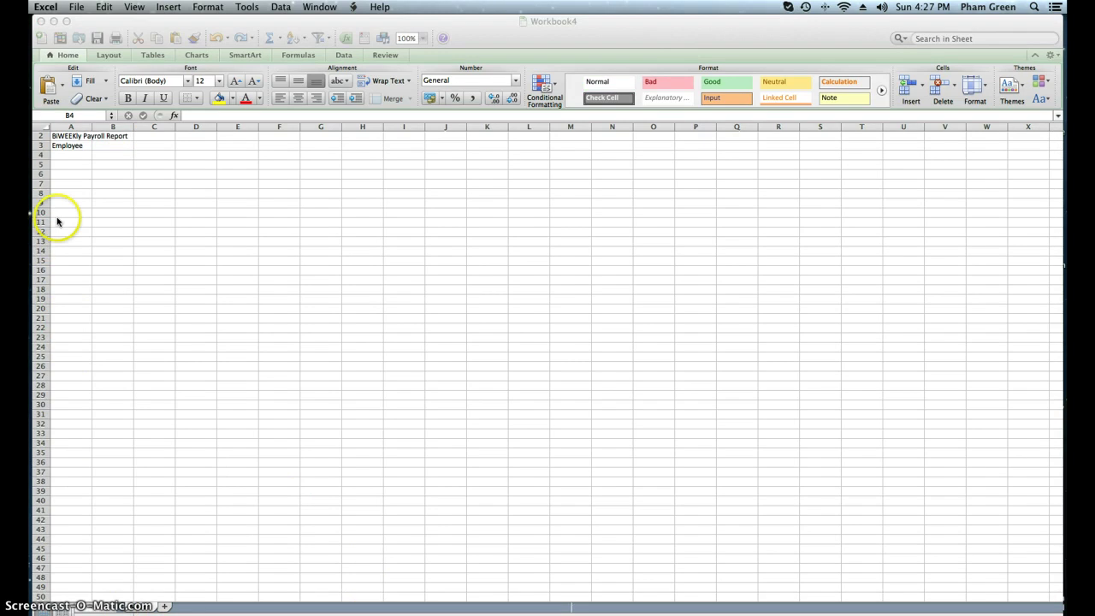
{"action": "scroll", "coordinate": [25, 202], "scroll_direction": "up", "scroll_amount": 1}
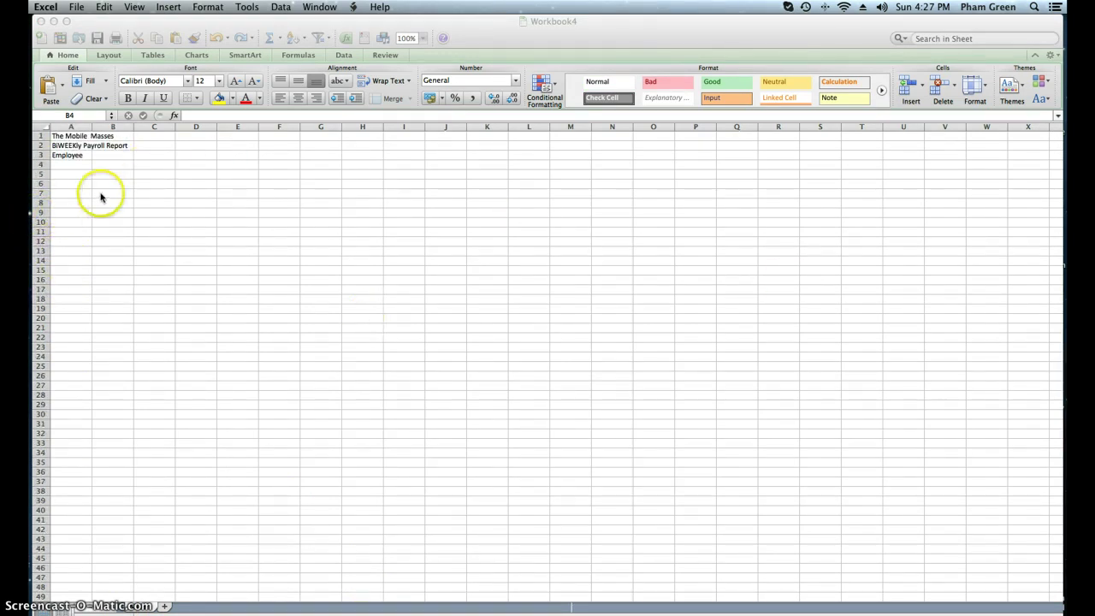
{"action": "left_click", "coordinate": [97, 159]}
{"action": "left_click", "coordinate": [65, 155]}
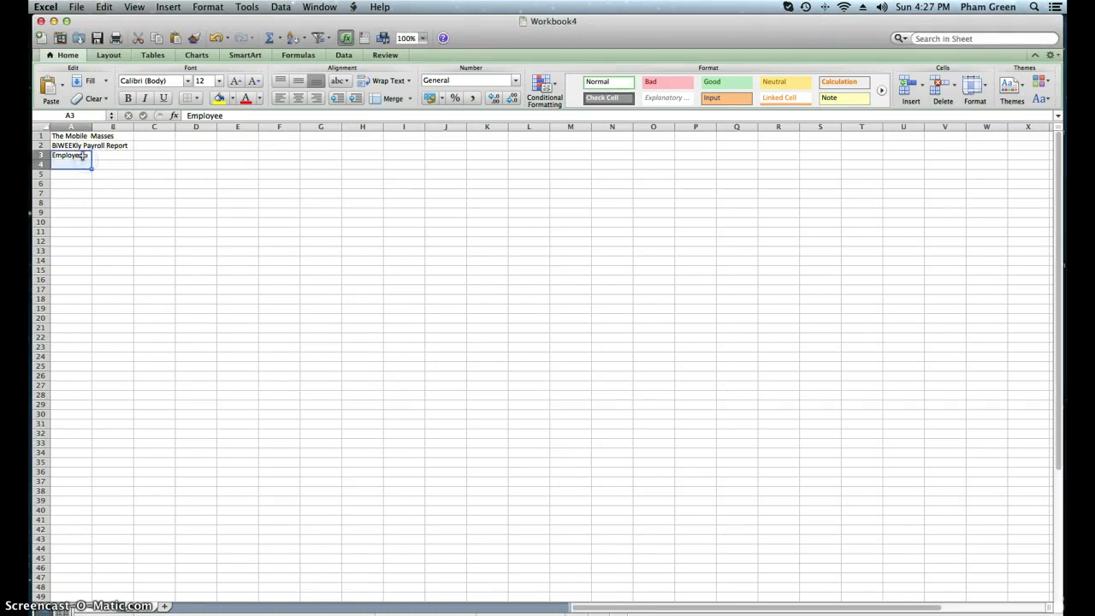
{"action": "left_click", "coordinate": [106, 157]}
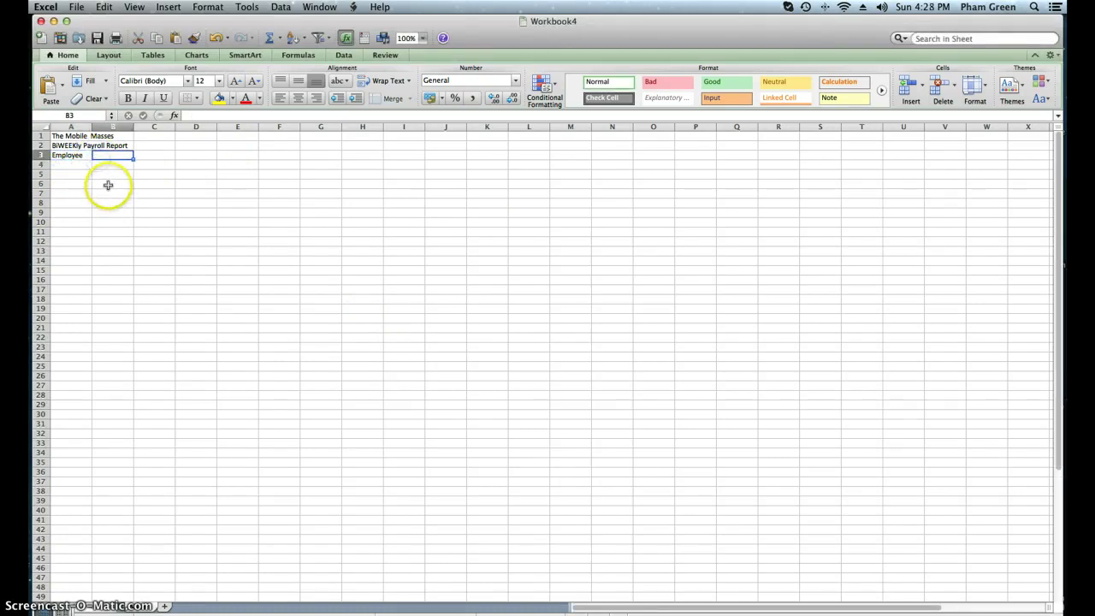
{"action": "type", "text": "Hire Date"}
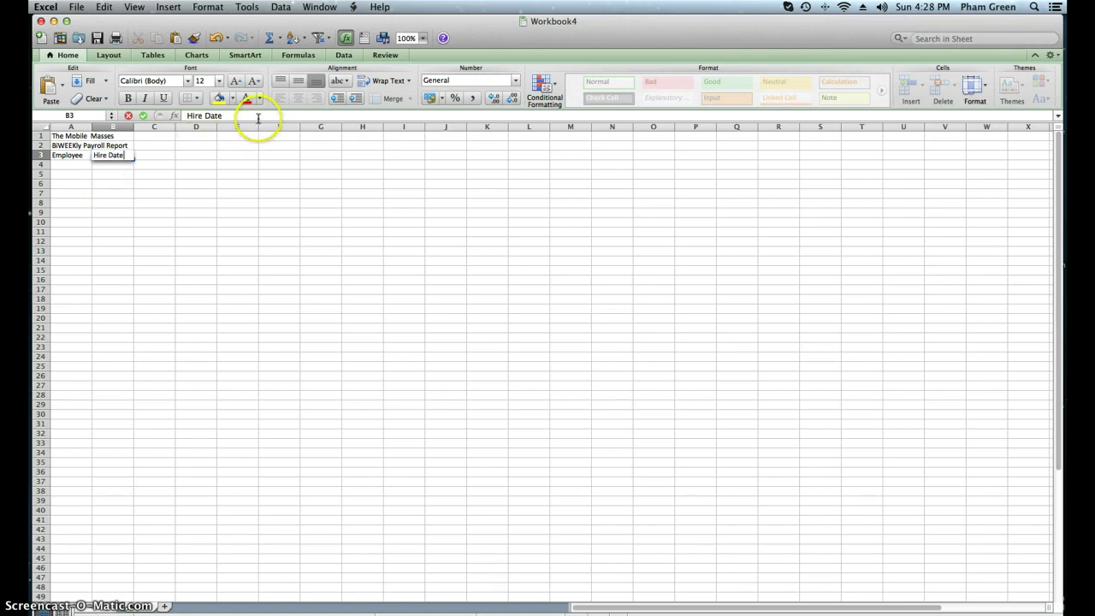
{"action": "left_click", "coordinate": [183, 114]}
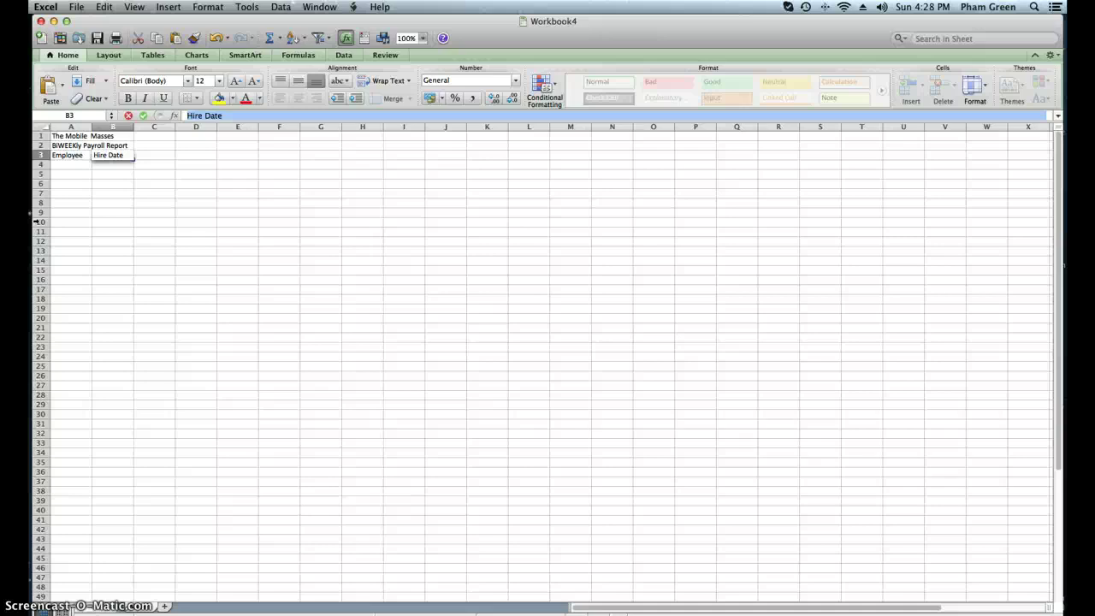
{"action": "left_click", "coordinate": [42, 190]}
{"action": "left_click", "coordinate": [147, 159]}
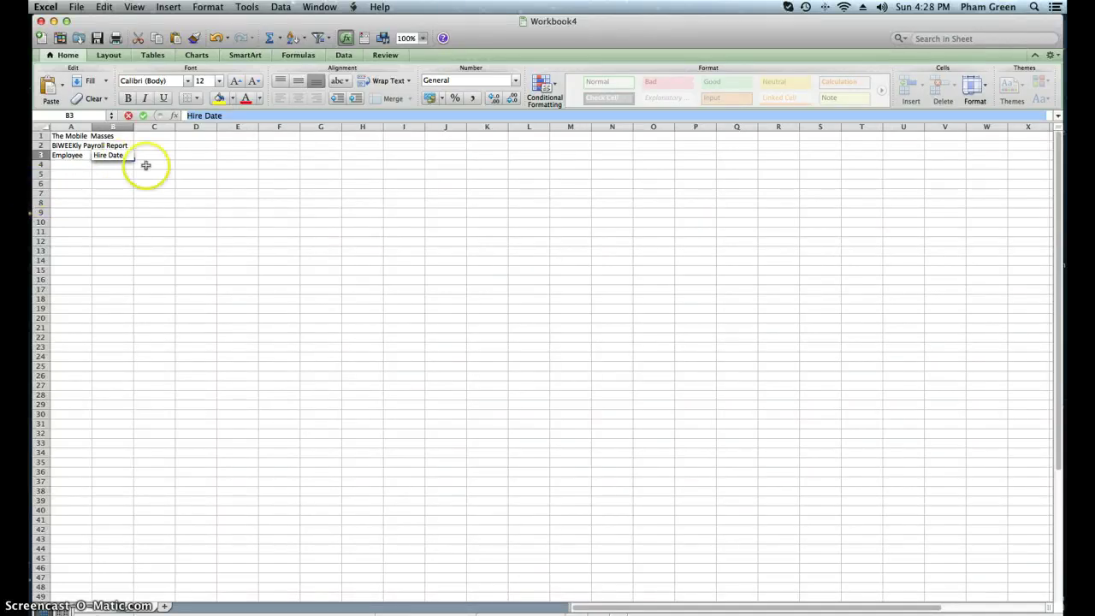
Extend the heading in cell B3 so that it reads "Hire Date Dependants".
{"action": "left_click", "coordinate": [129, 158]}
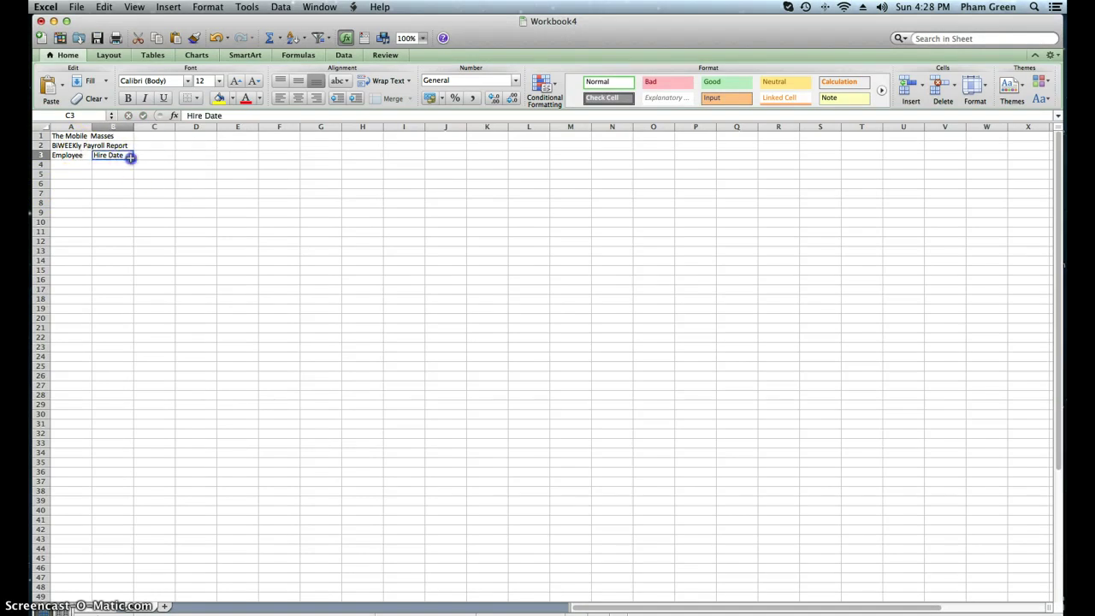
{"action": "left_click", "coordinate": [231, 116]}
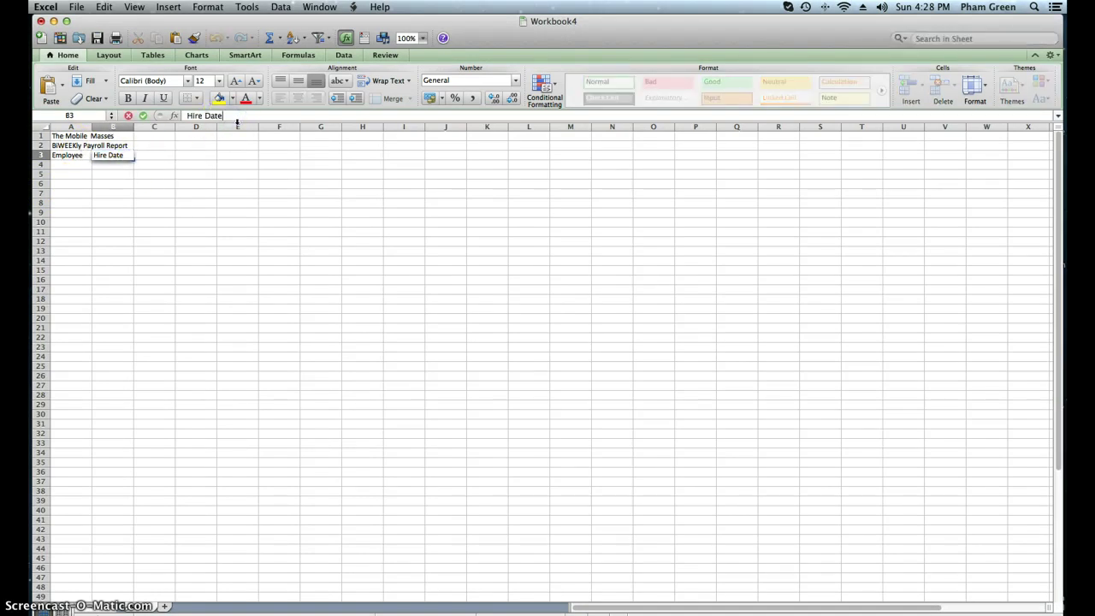
{"action": "type", "text": "-"}
{"action": "key", "text": "BackSpace"}
{"action": "key", "text": "BackSpace"}
{"action": "type", "text": "Dependants"}
{"action": "left_click", "coordinate": [126, 156]}
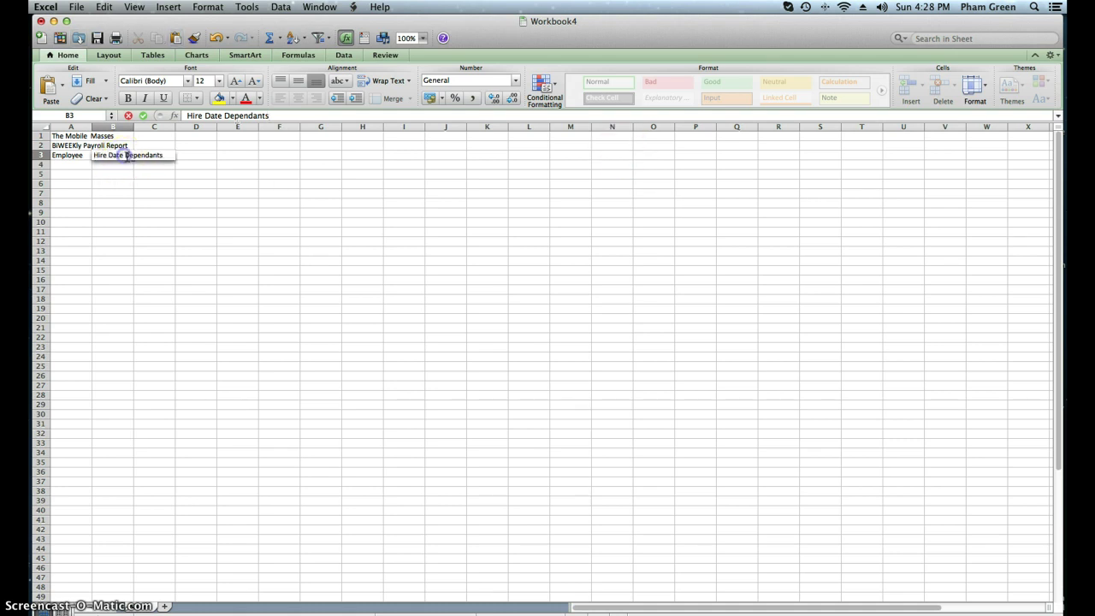
{"action": "left_click", "coordinate": [165, 156]}
{"action": "left_click", "coordinate": [171, 159]}
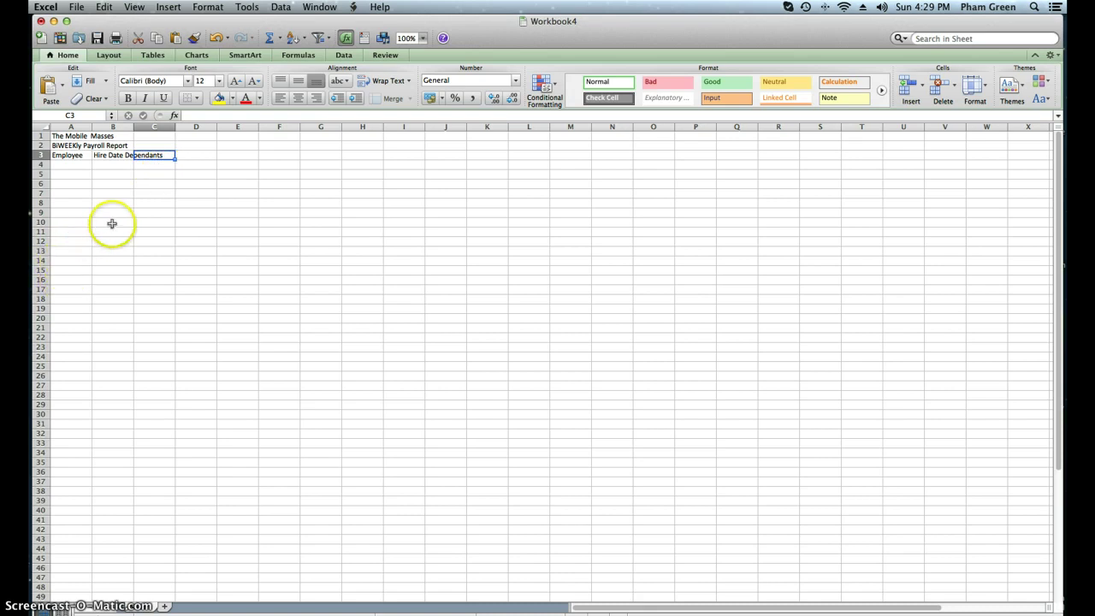
Examine the cells of heading row 3 one by one to see which of them hold the heading text.
{"action": "left_click", "coordinate": [187, 164]}
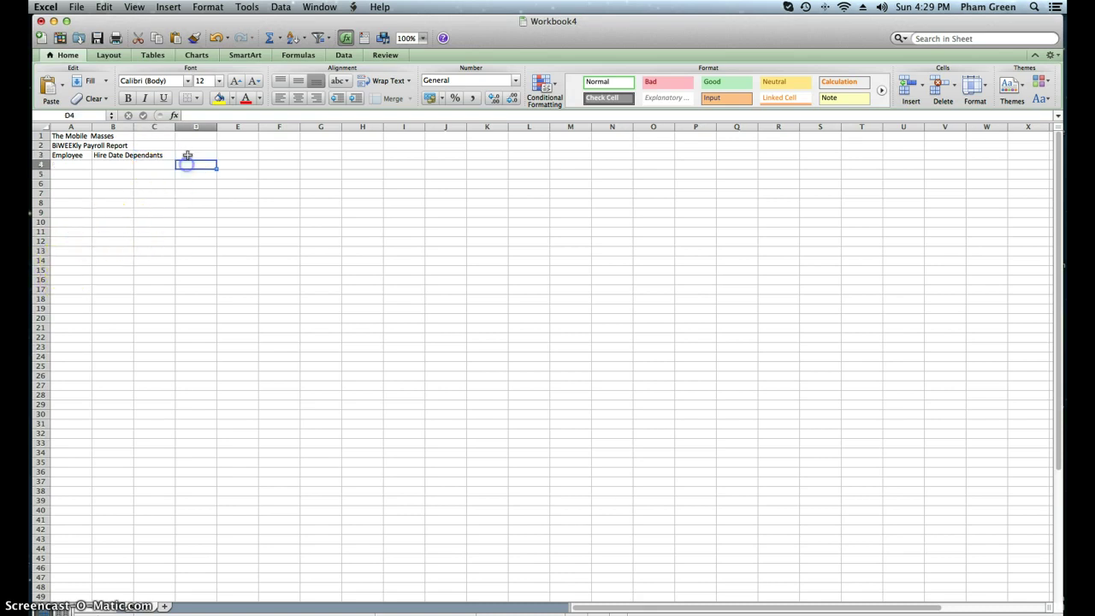
{"action": "left_click_drag", "start_coordinate": [187, 154], "coordinate": [65, 154]}
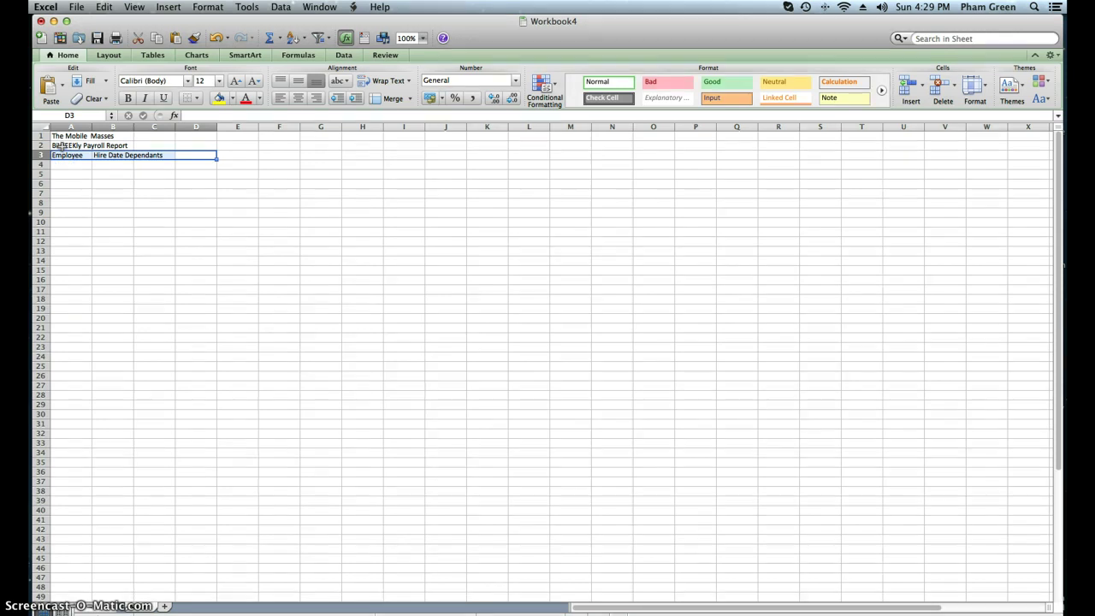
{"action": "key", "text": "Right"}
{"action": "key", "text": "Right"}
{"action": "key", "text": "Right"}
{"action": "key", "text": "Right"}
{"action": "key", "text": "Right"}
{"action": "key", "text": "Left"}
{"action": "key", "text": "Left"}
{"action": "key", "text": "Left"}
{"action": "key", "text": "Left"}
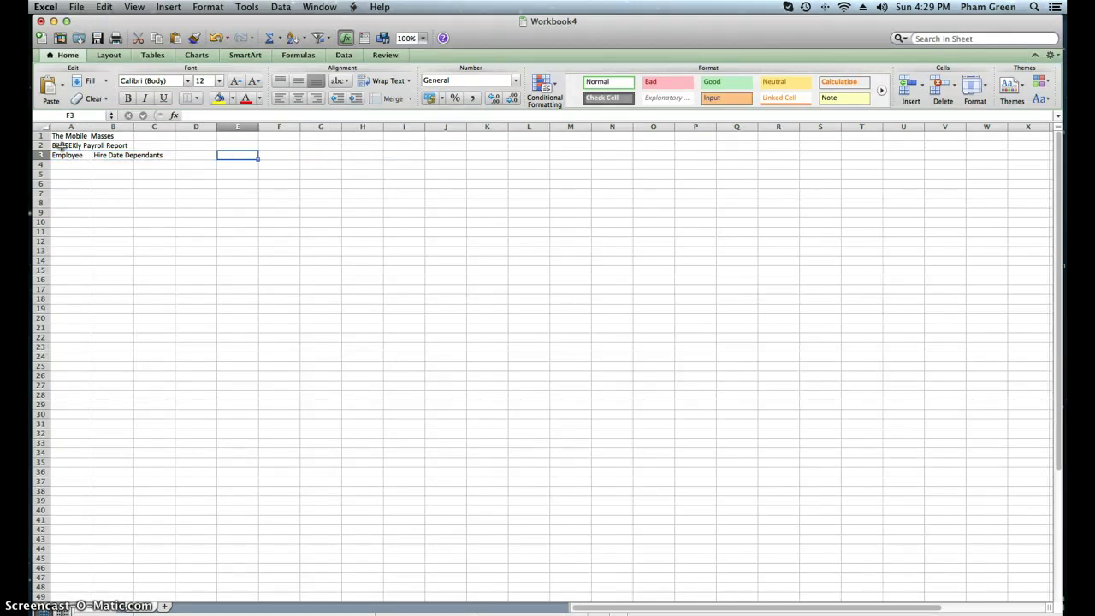
{"action": "key", "text": "Left"}
{"action": "key", "text": "Left"}
{"action": "key", "text": "Left"}
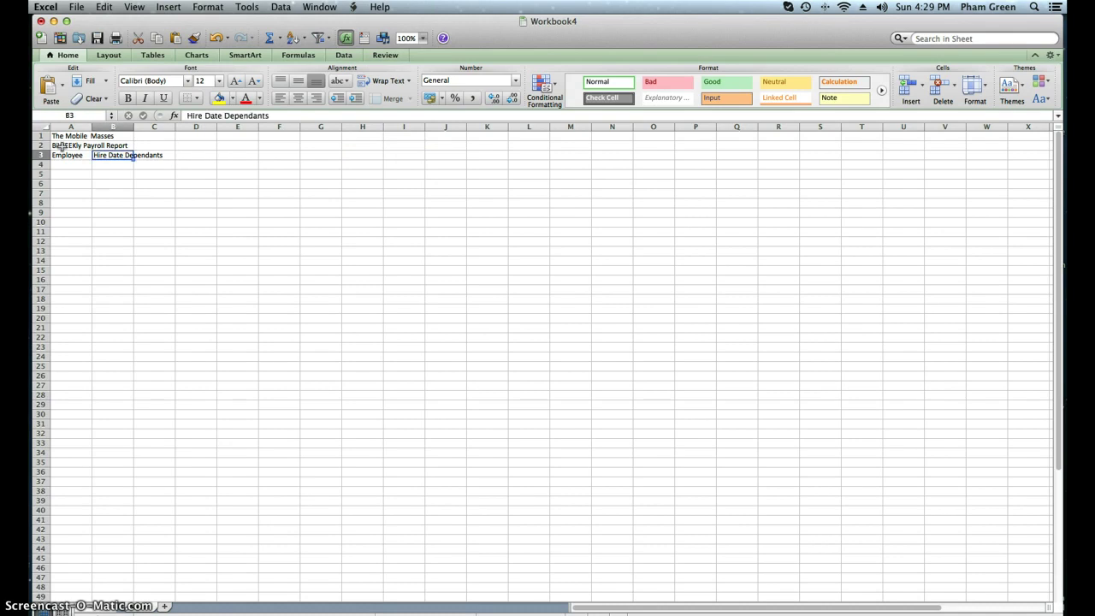
{"action": "key", "text": "Right"}
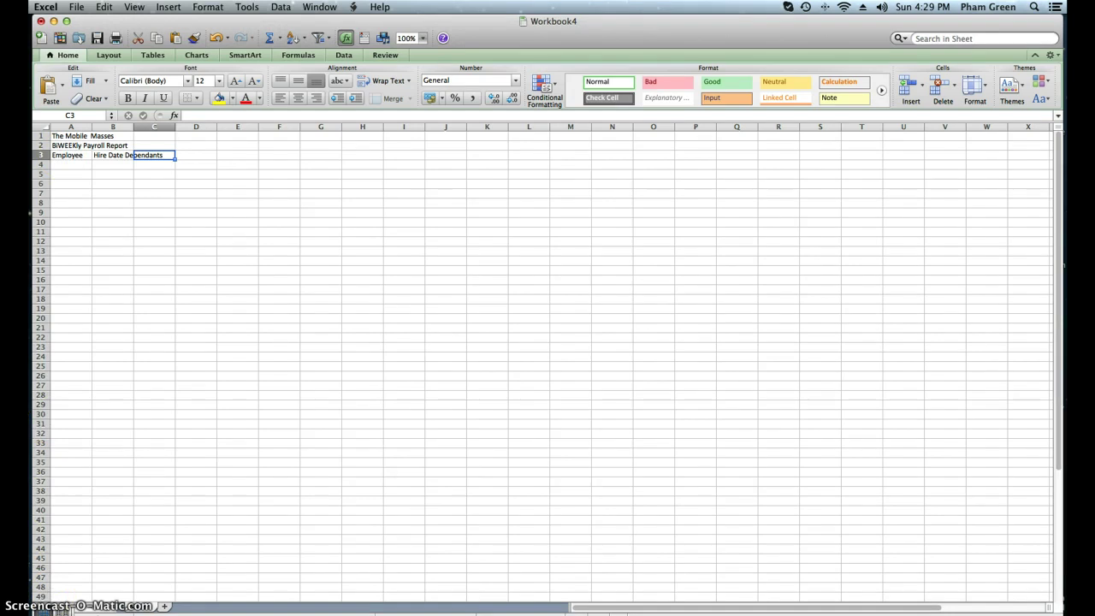
Enter the column heading "Hours" in cell D3 of the heading row.
{"action": "left_click", "coordinate": [196, 155]}
{"action": "type", "text": "Hours"}
{"action": "key", "text": "Return"}
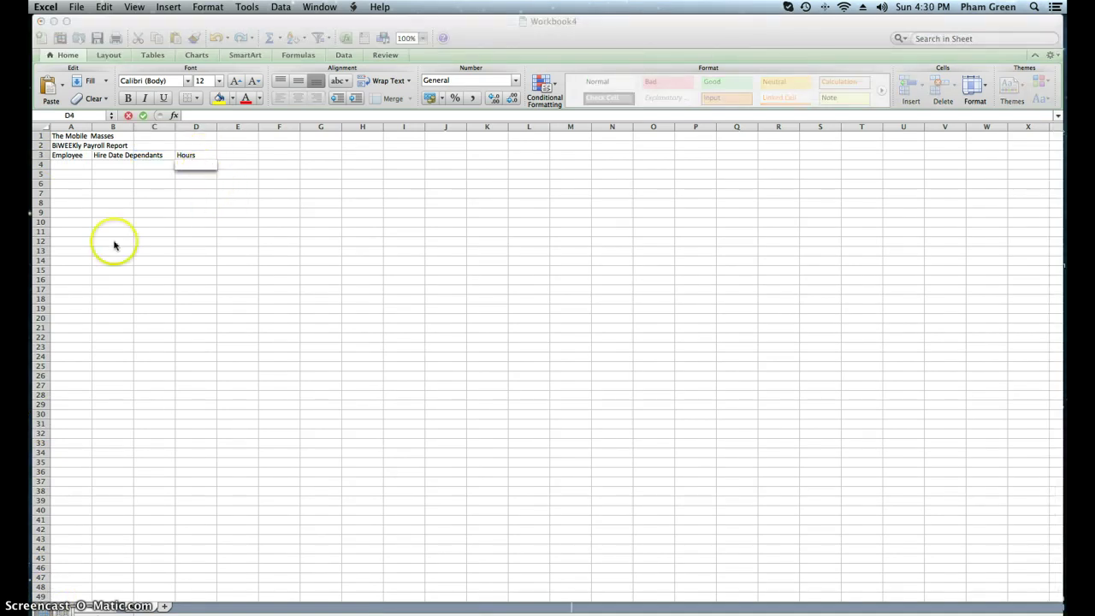
Enter the heading "Rate" in cell D4, directly below the Hours heading.
{"action": "left_click", "coordinate": [195, 155]}
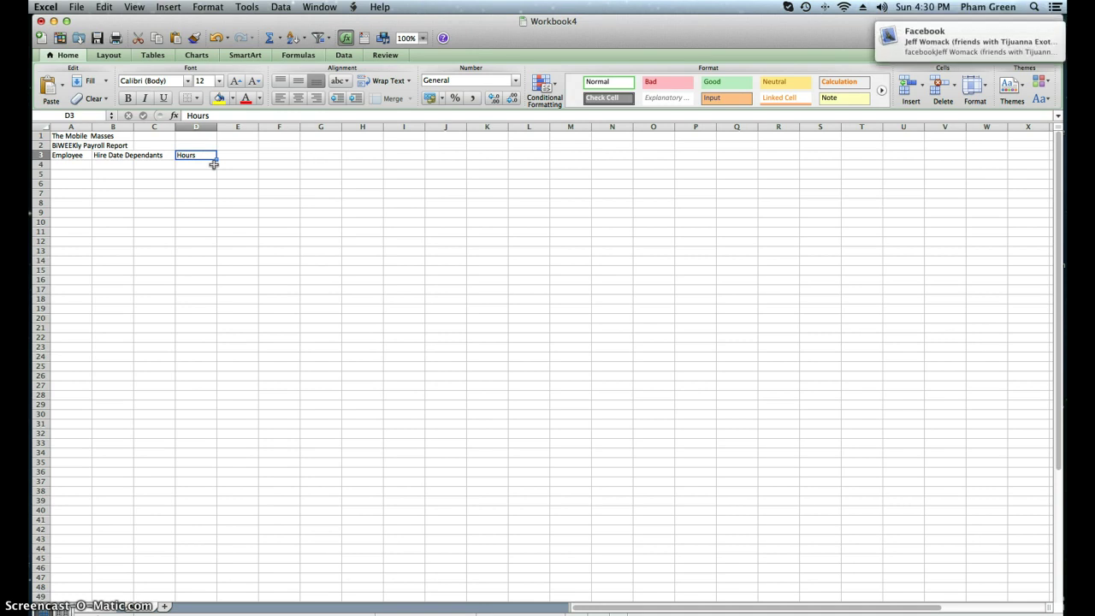
{"action": "left_click", "coordinate": [213, 164]}
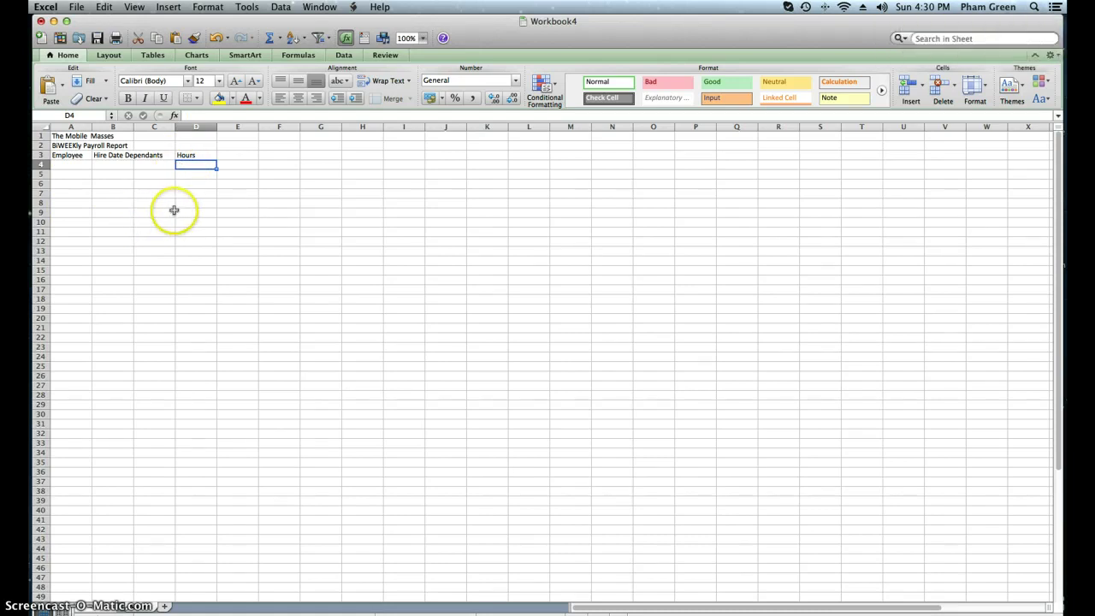
{"action": "type", "text": "Rate"}
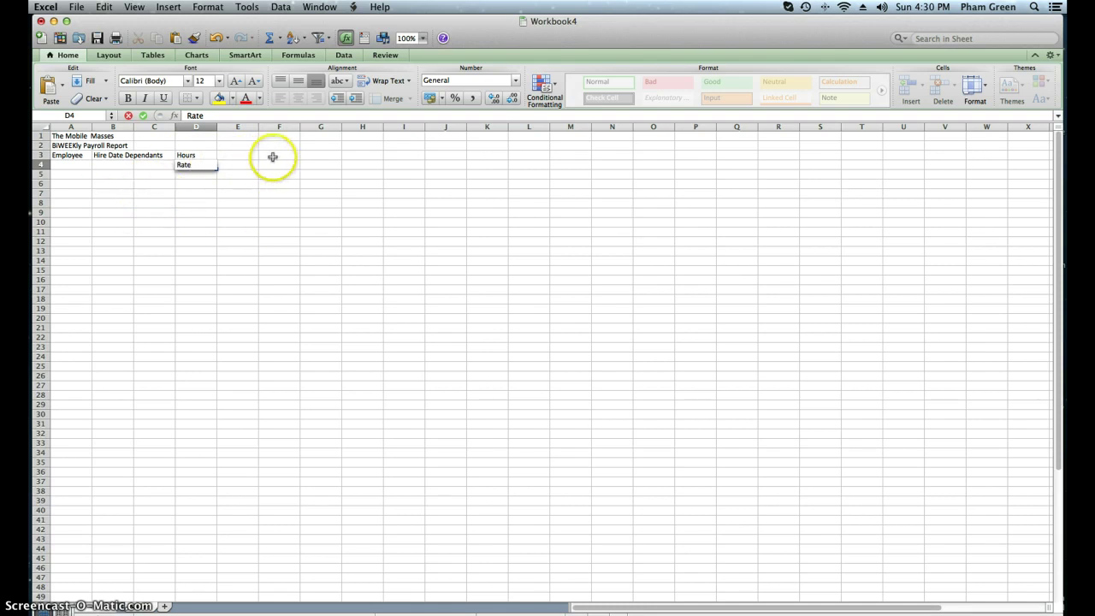
Enter the column heading "Gross Pay" in cell F3 and move on to cell G3 beside it.
{"action": "left_click", "coordinate": [276, 156]}
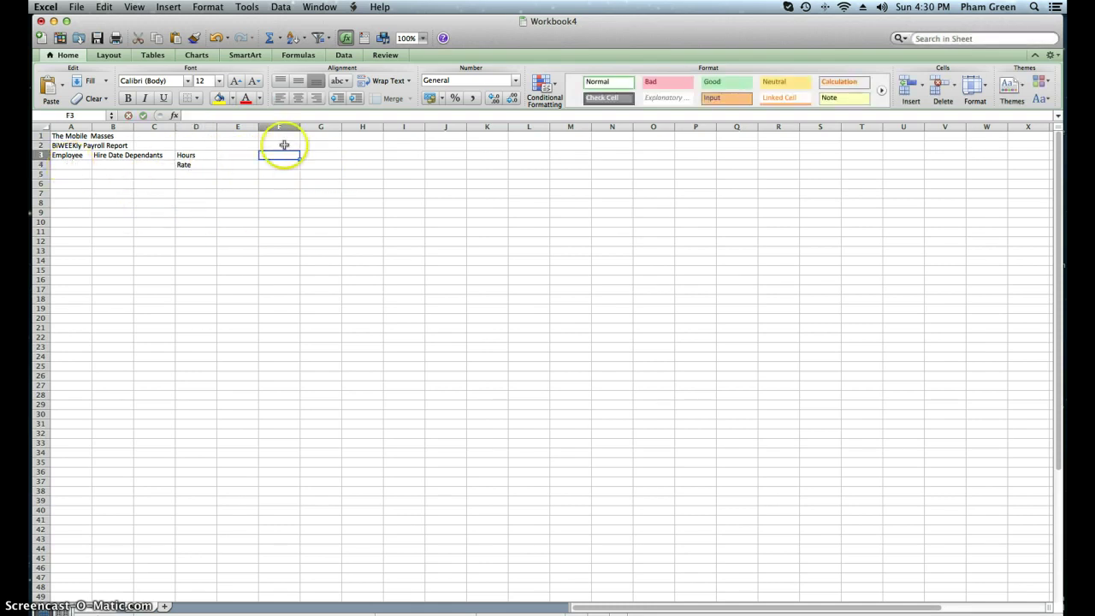
{"action": "type", "text": "Gross Pay"}
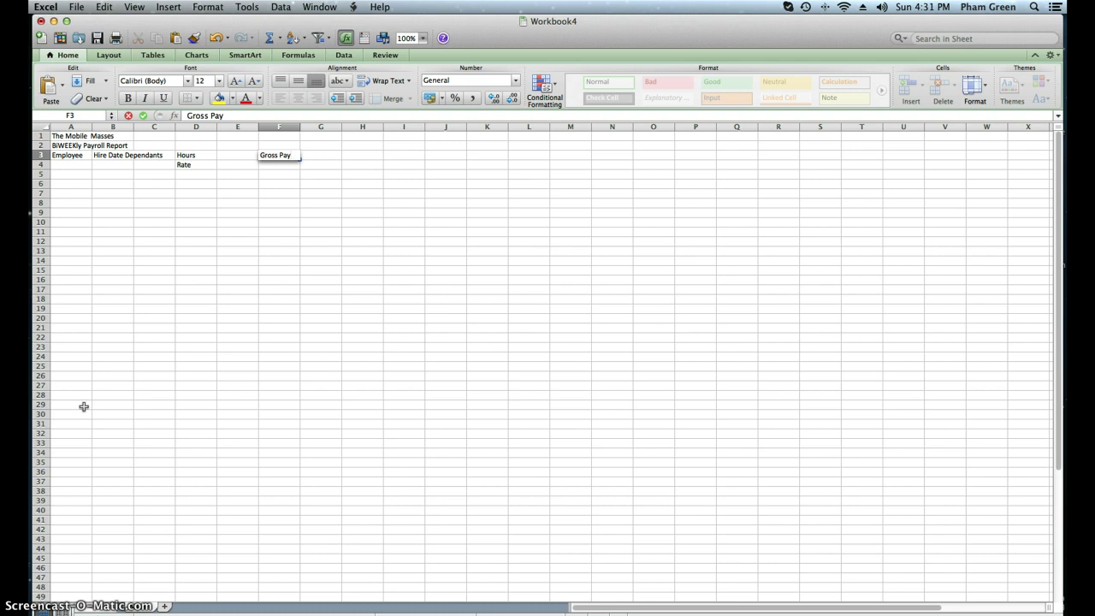
{"action": "key", "text": "Up"}
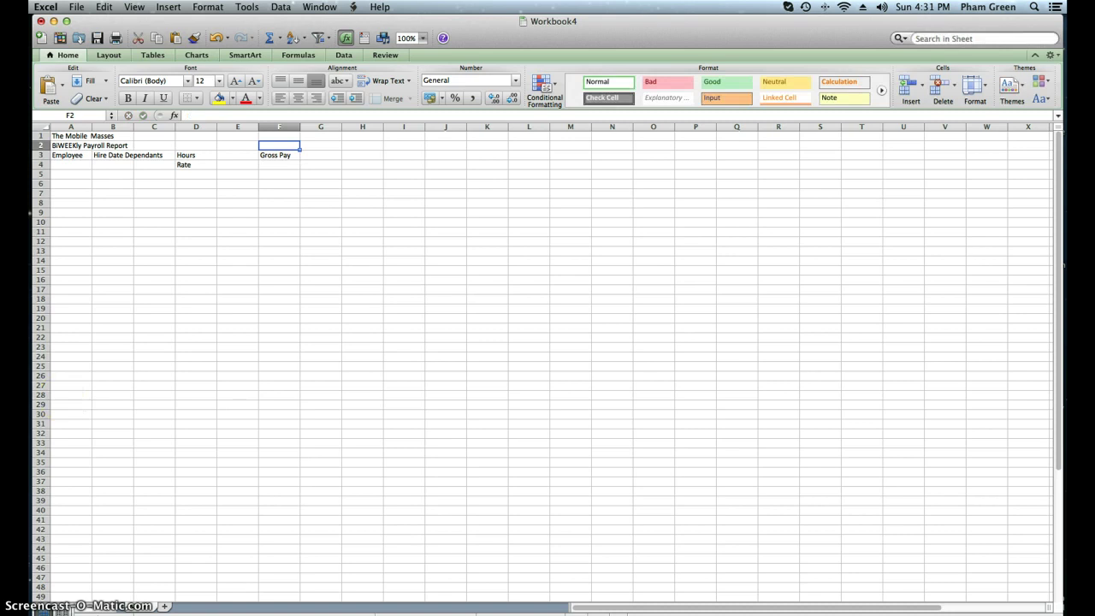
{"action": "left_click", "coordinate": [289, 163]}
{"action": "left_click", "coordinate": [313, 157]}
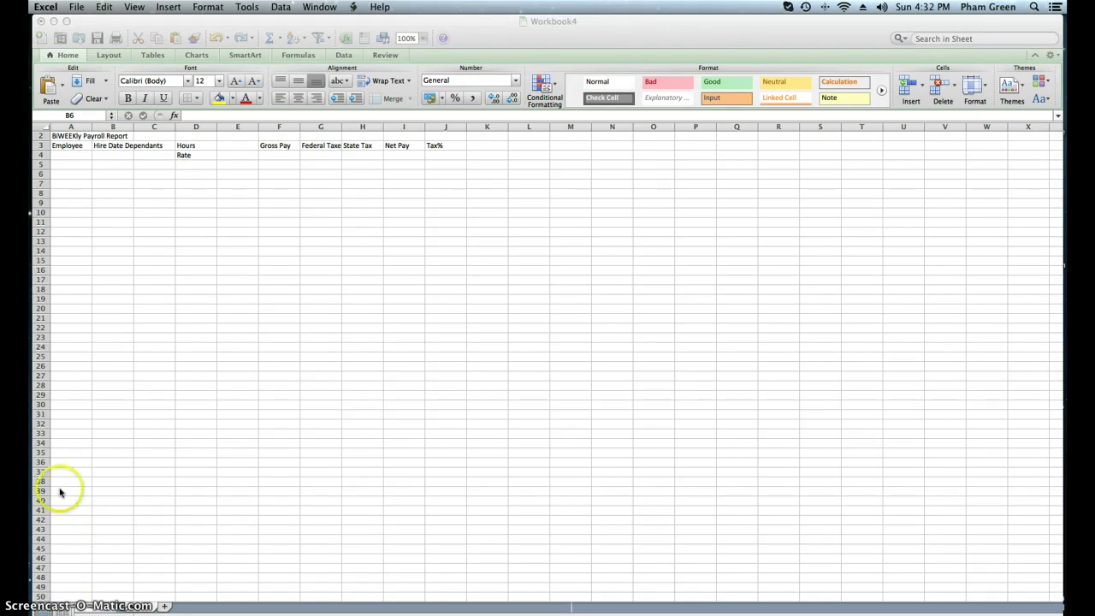
Review the report's title rows and the column headings in rows 3 and 4, from Employee through Tax%.
{"action": "scroll", "coordinate": [56, 462], "scroll_direction": "up", "scroll_amount": 1}
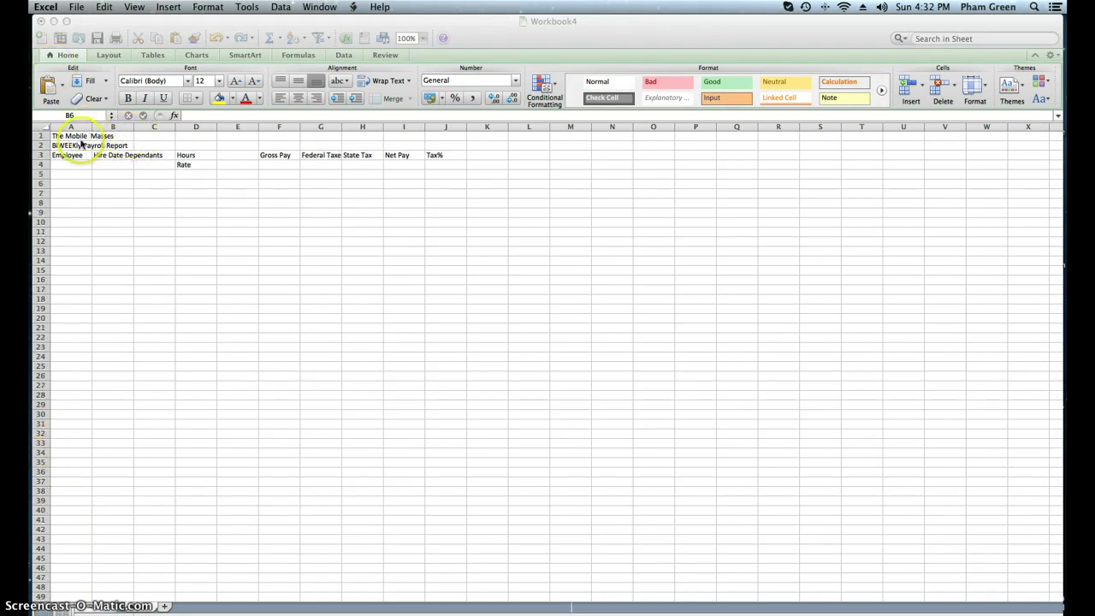
{"action": "left_click", "coordinate": [95, 138]}
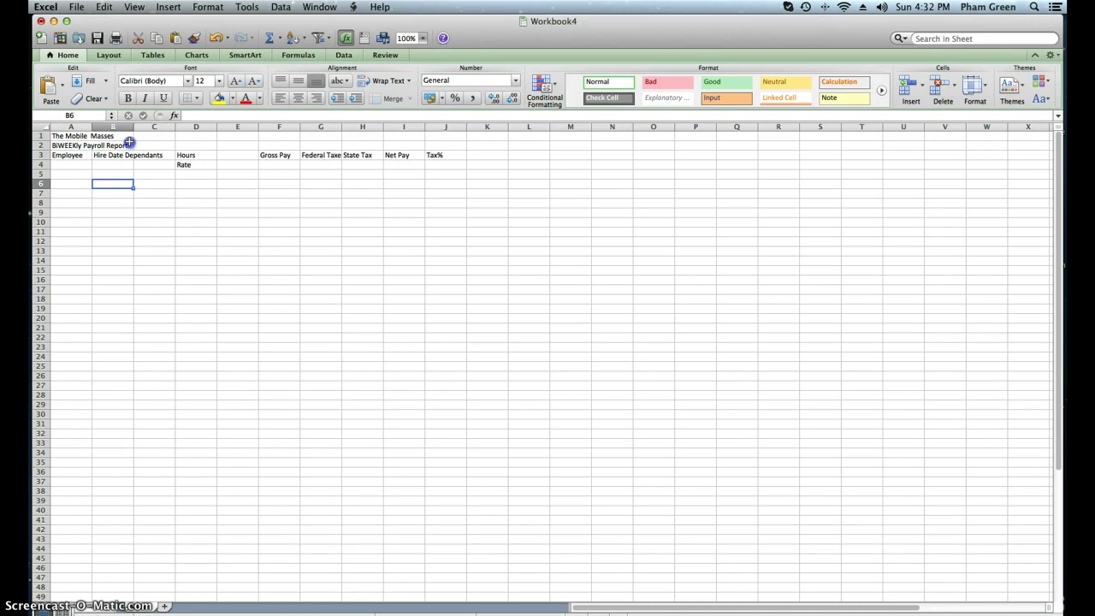
{"action": "left_click", "coordinate": [101, 145]}
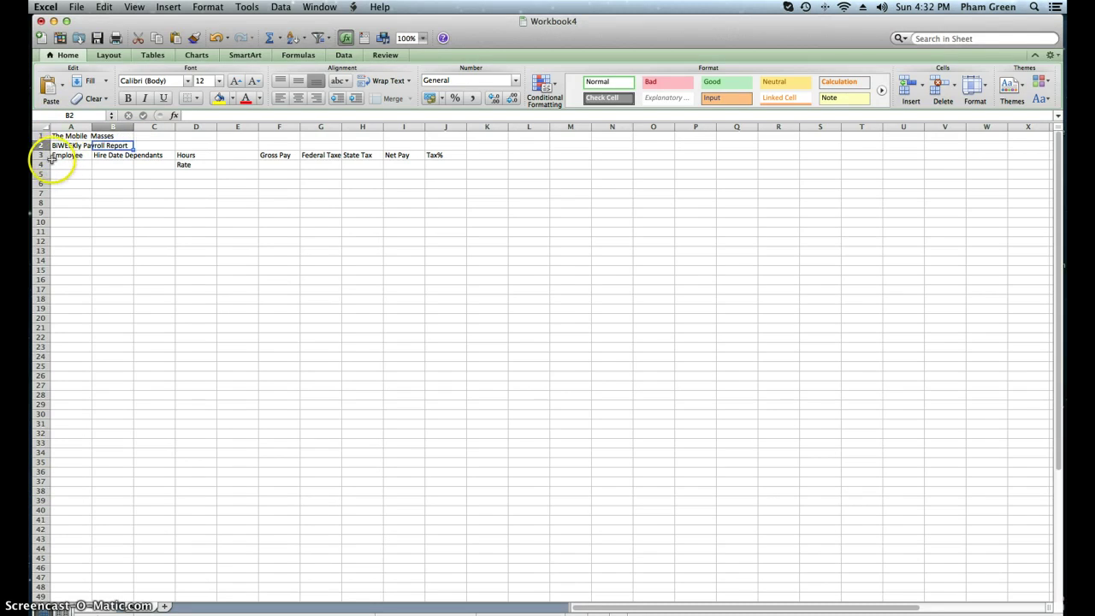
{"action": "left_click", "coordinate": [53, 164]}
{"action": "left_click", "coordinate": [57, 156]}
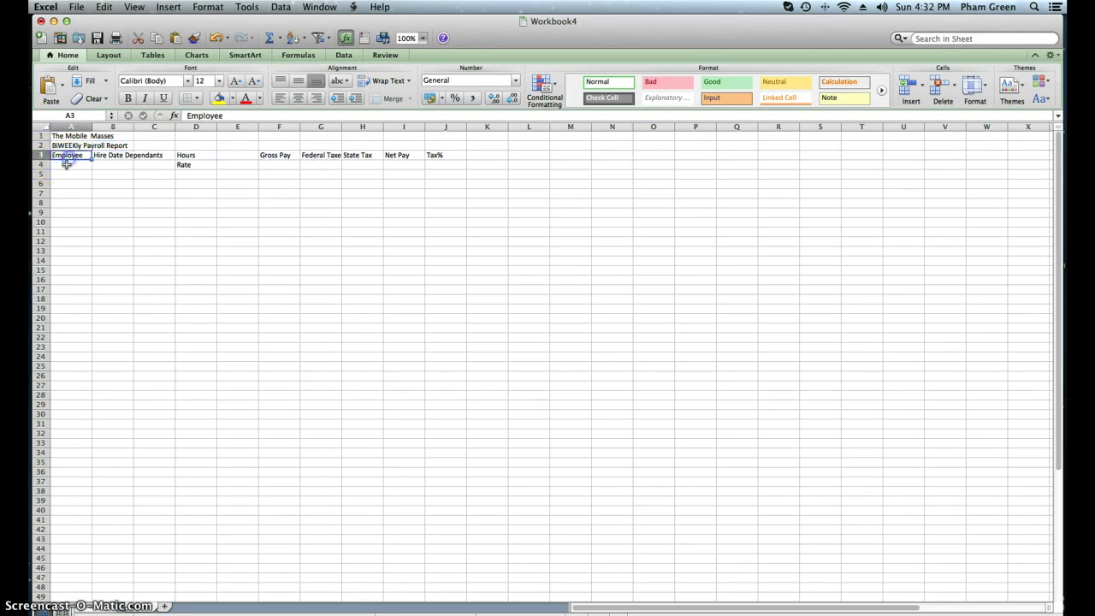
{"action": "left_click", "coordinate": [199, 165]}
{"action": "left_click", "coordinate": [270, 160]}
{"action": "left_click", "coordinate": [318, 156]}
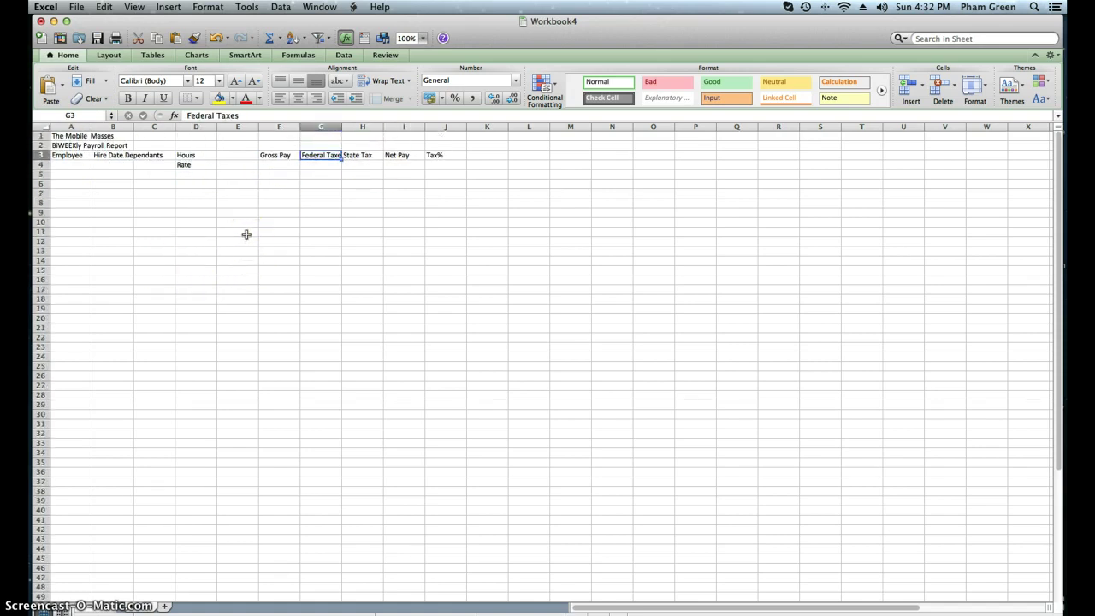
{"action": "left_click", "coordinate": [476, 164]}
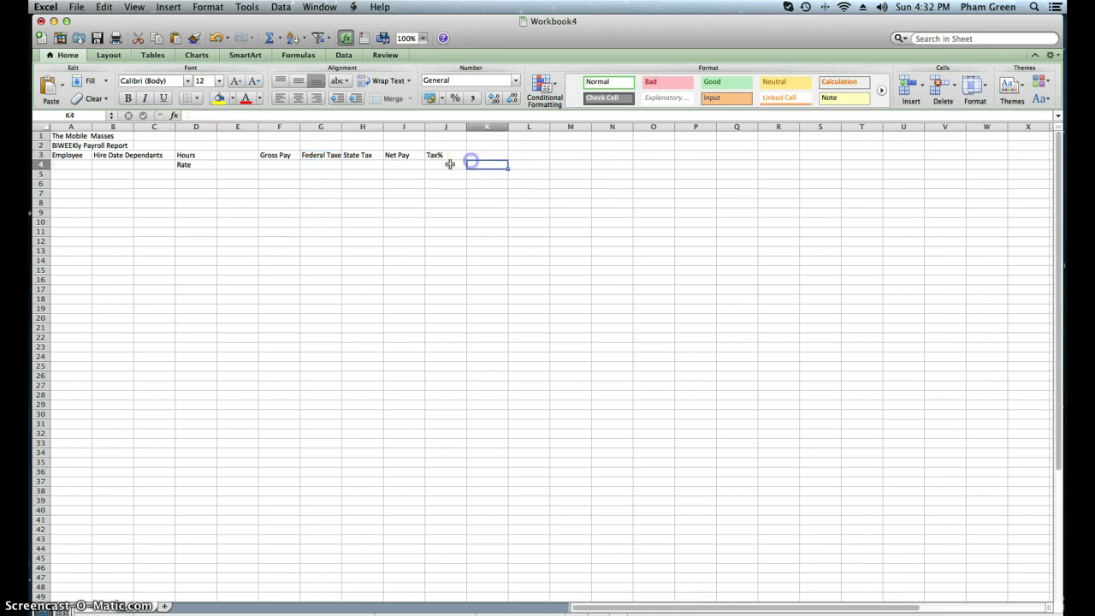
{"action": "left_click", "coordinate": [211, 172]}
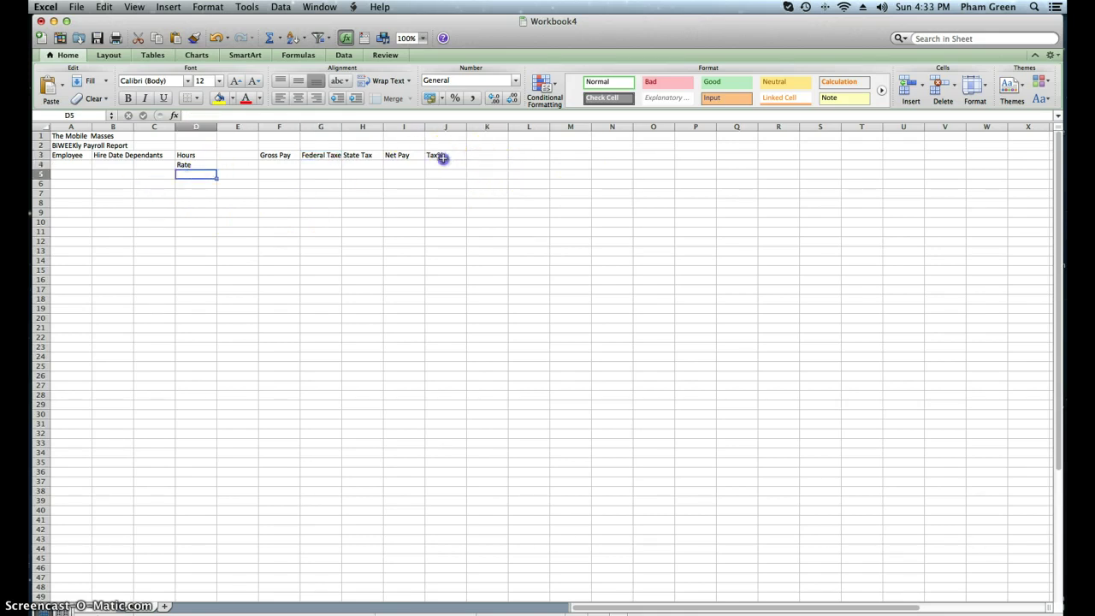
{"action": "left_click", "coordinate": [442, 158]}
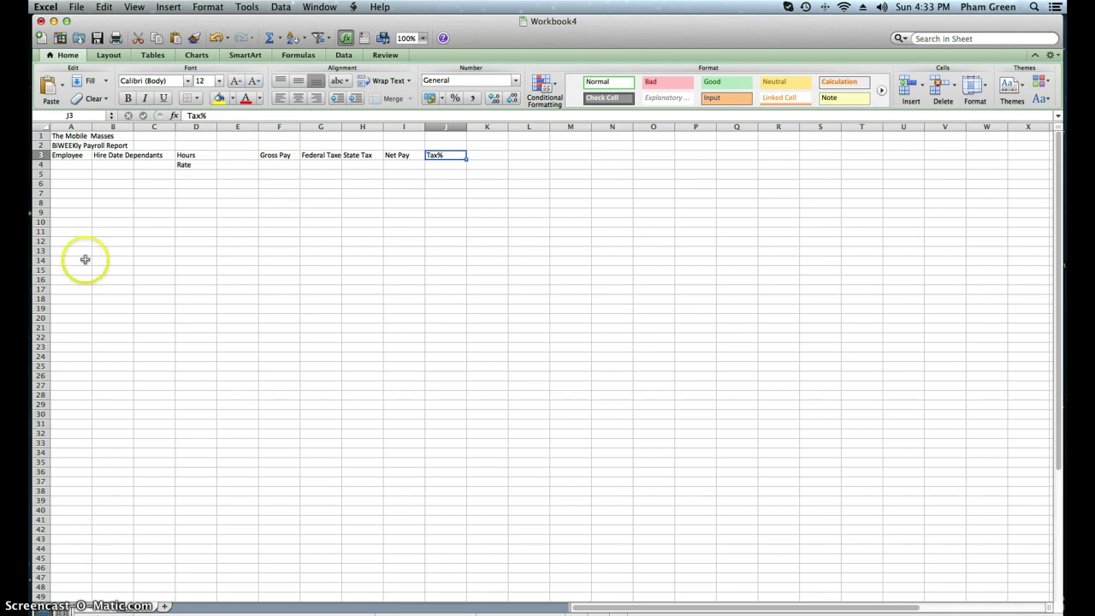
Select the empty cells A4 to A24 below the Employee heading.
{"action": "left_click_drag", "start_coordinate": [69, 178], "coordinate": [76, 286]}
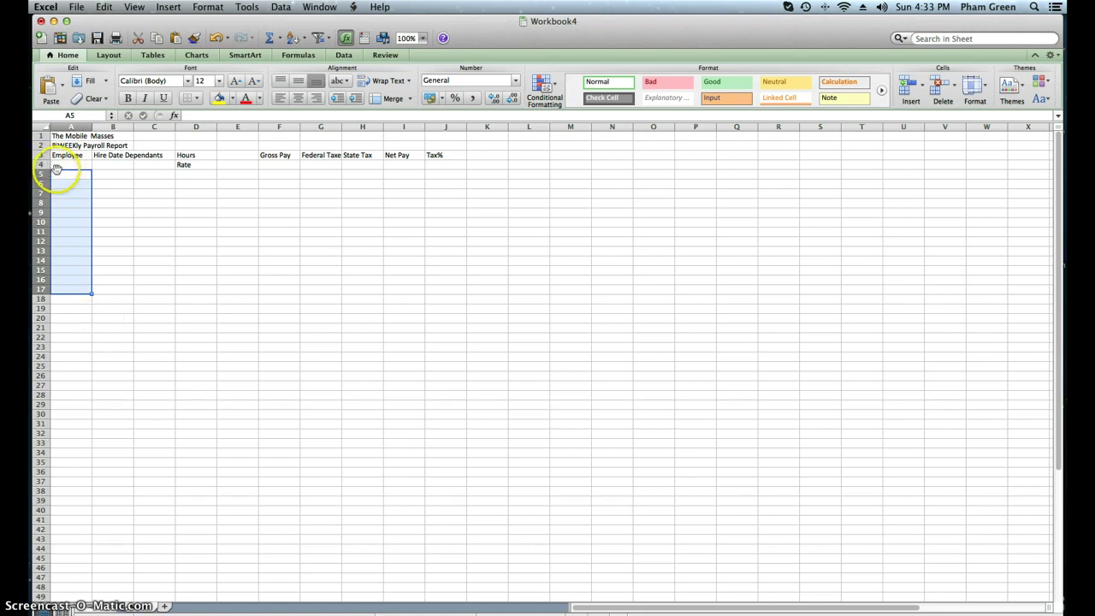
{"action": "left_click_drag", "start_coordinate": [57, 164], "coordinate": [83, 355]}
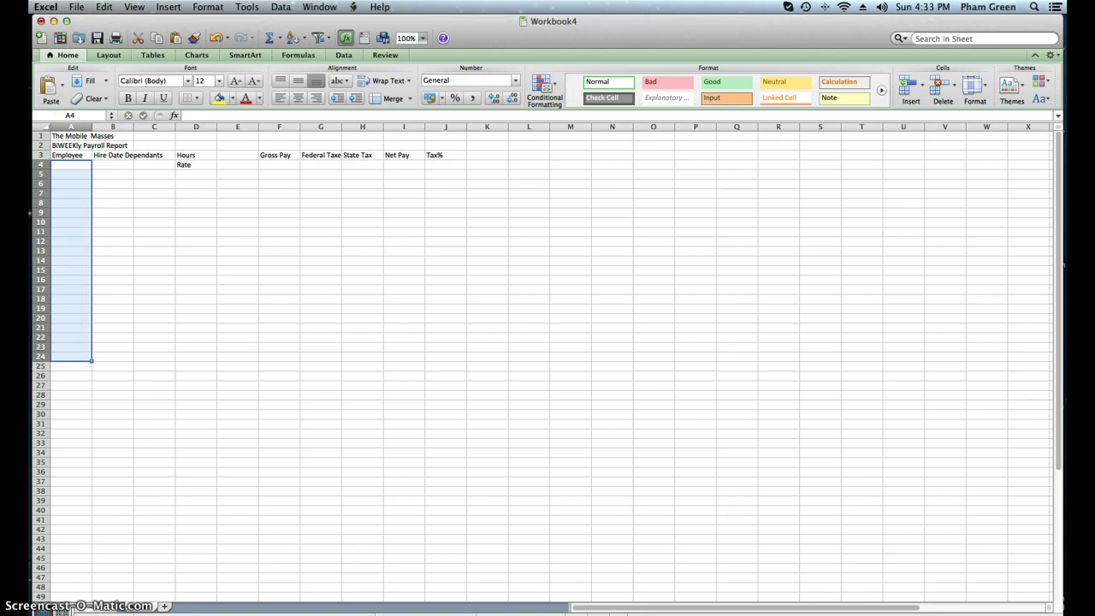